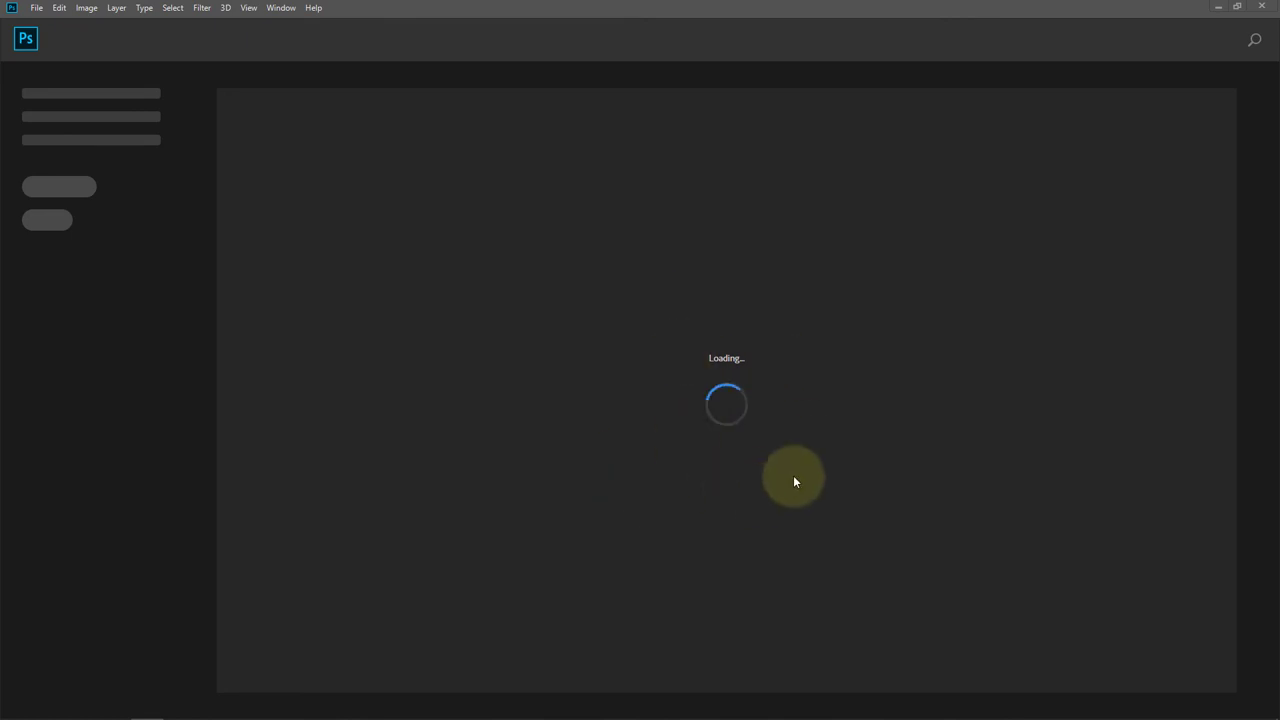
Open the image file 1.jpg as a new Photoshop document
left_click(32, 8)
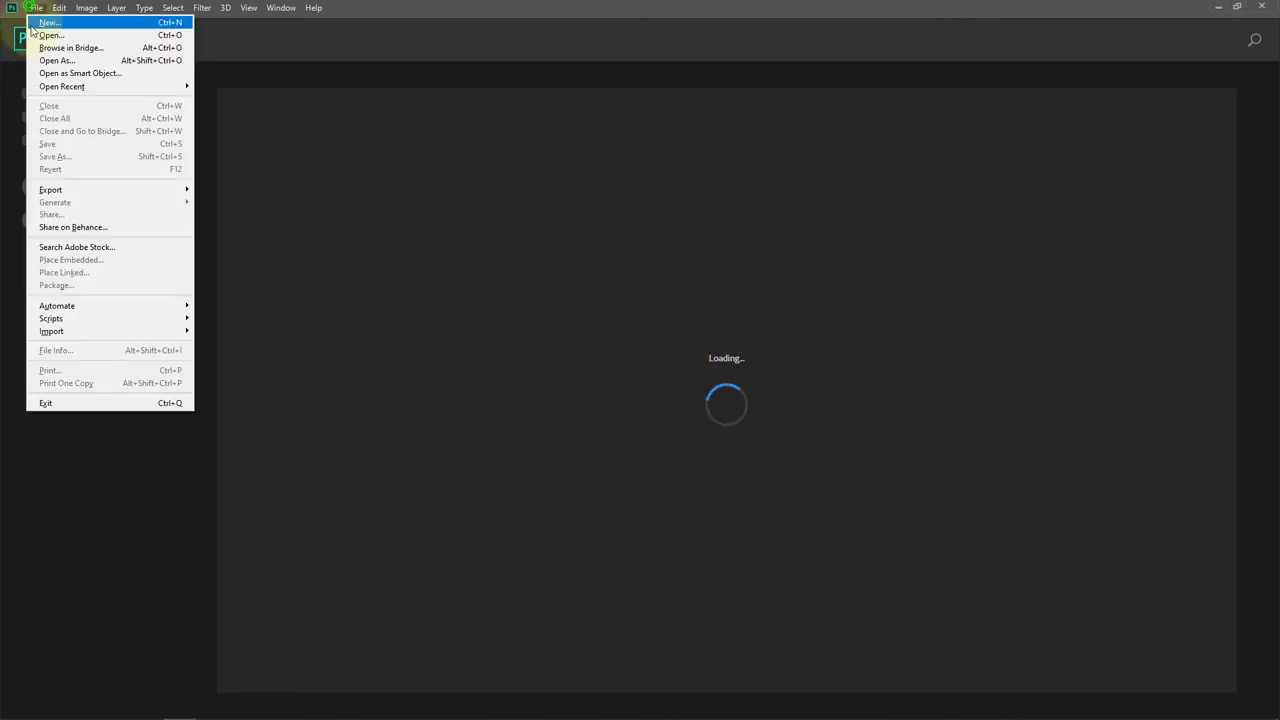
left_click(50, 35)
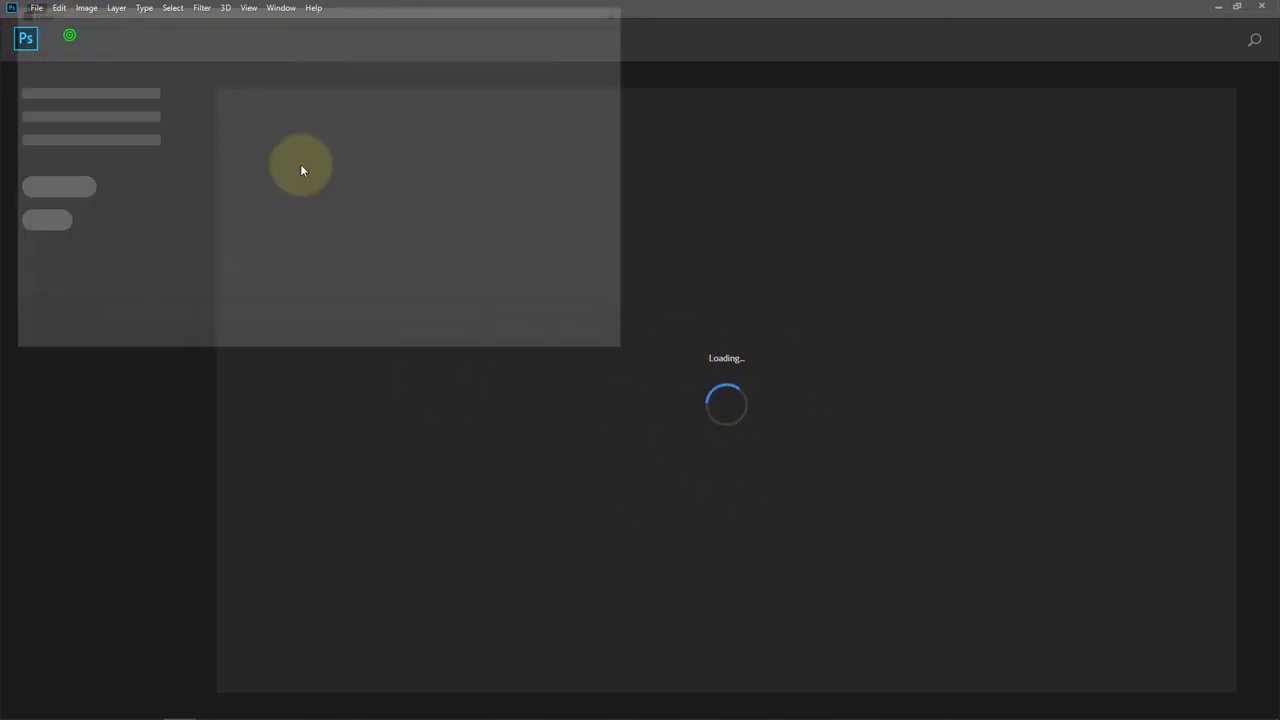
left_click(160, 110)
left_click(535, 338)
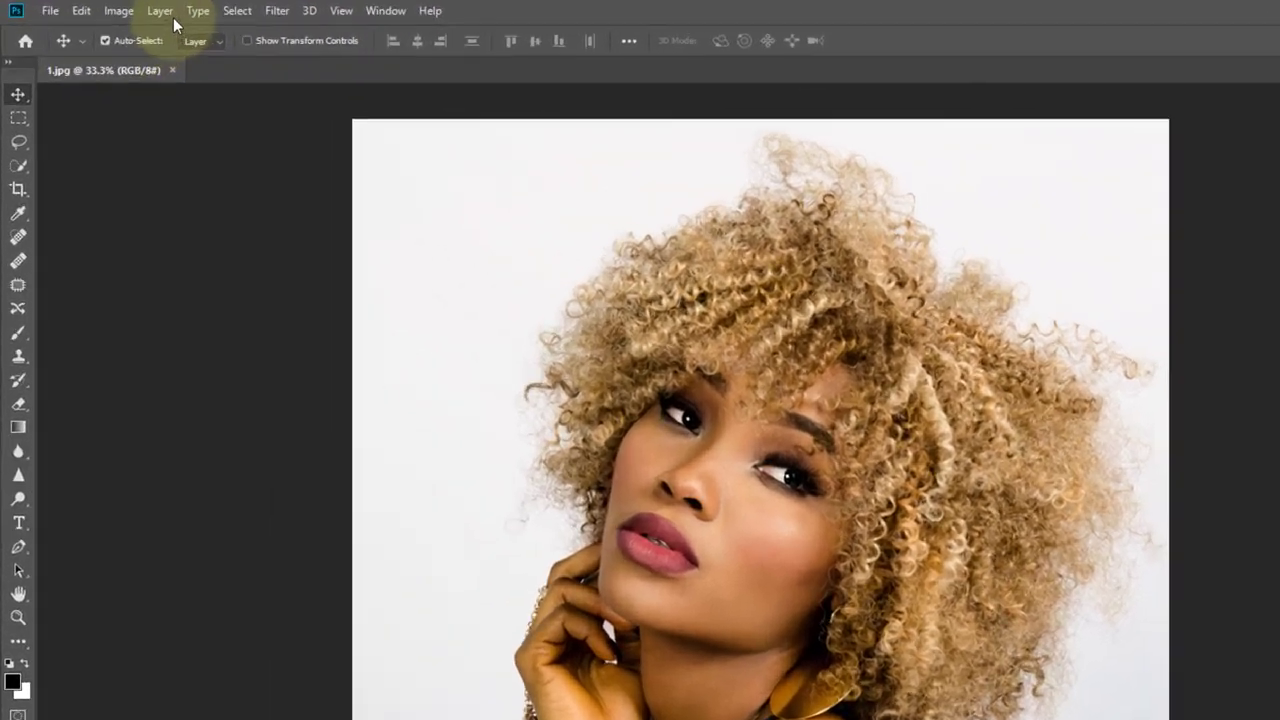
Duplicate the Background layer, keeping the default name Background copy
left_click(117, 8)
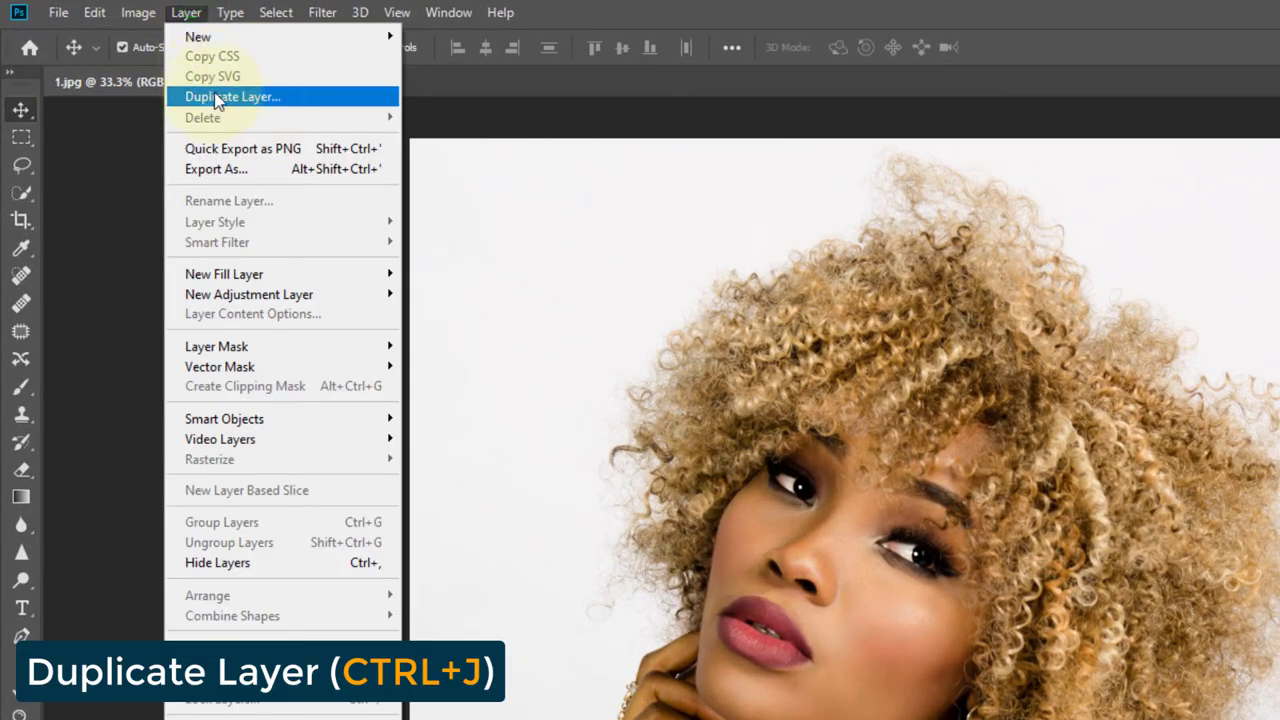
left_click(283, 98)
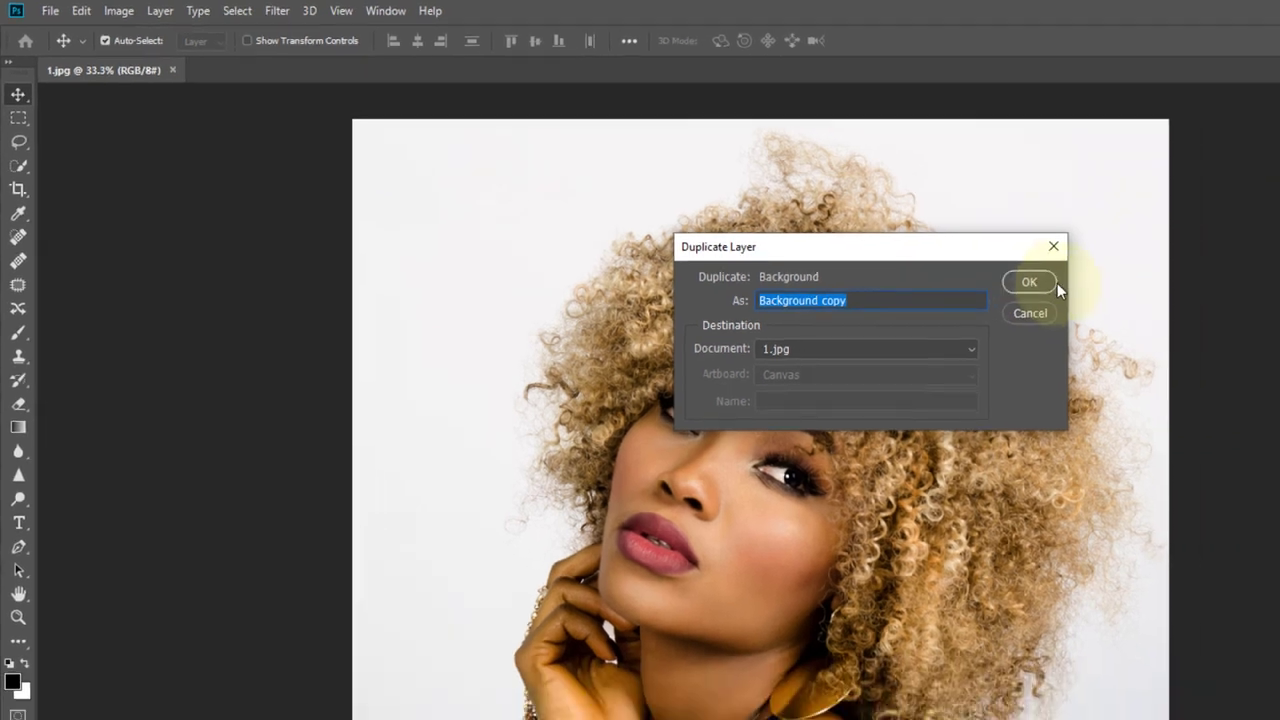
left_click(1050, 283)
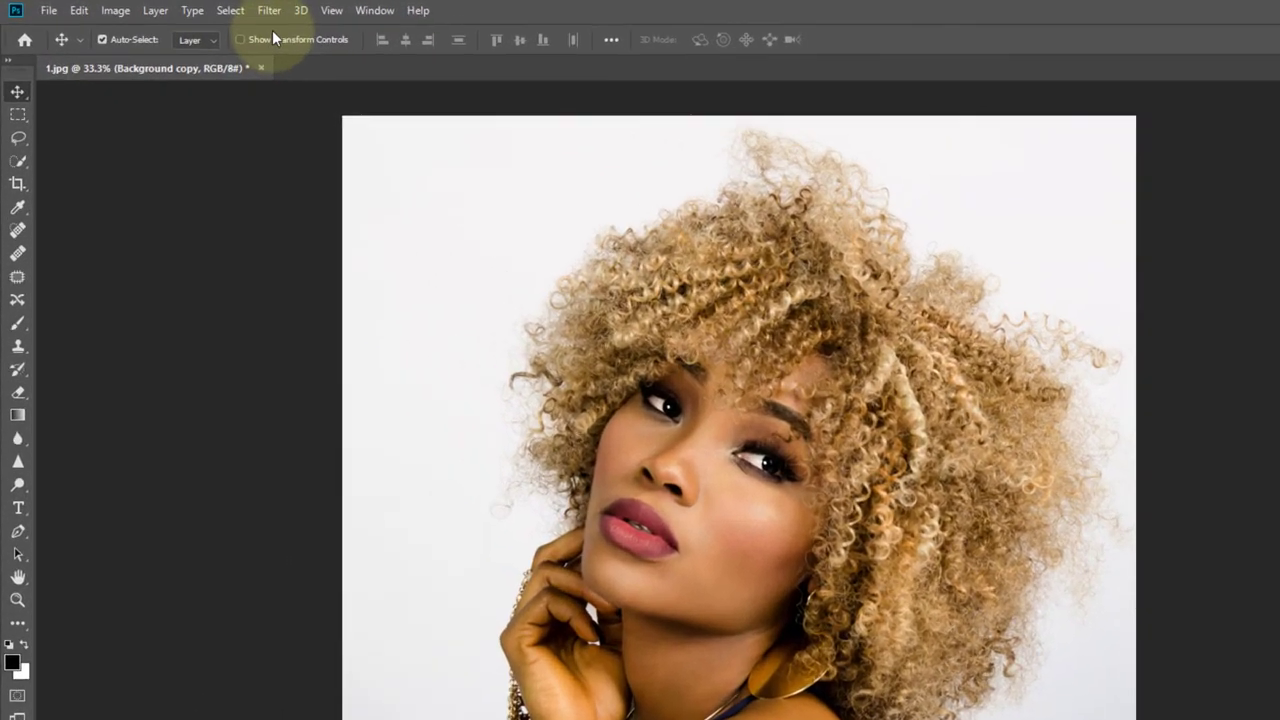
Apply Color Halftone with max radius 8 and channel angles 37, 47, 57 and 67
left_click(203, 8)
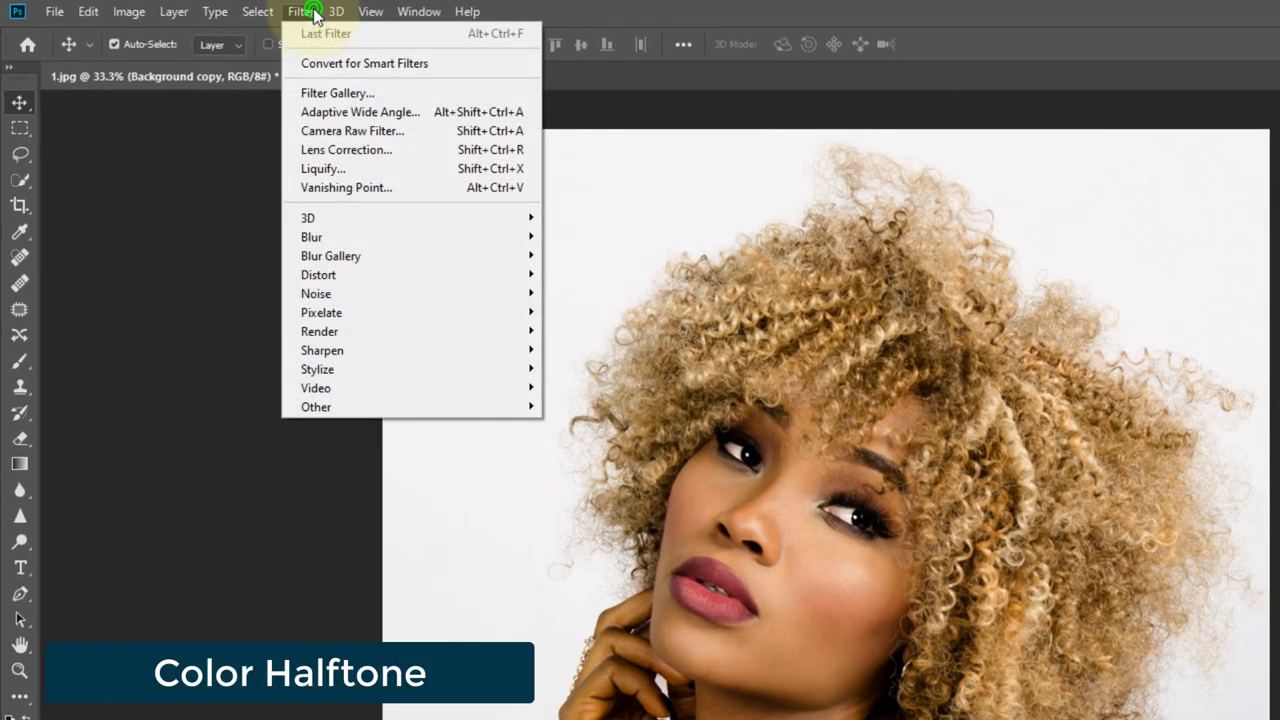
left_click(396, 311)
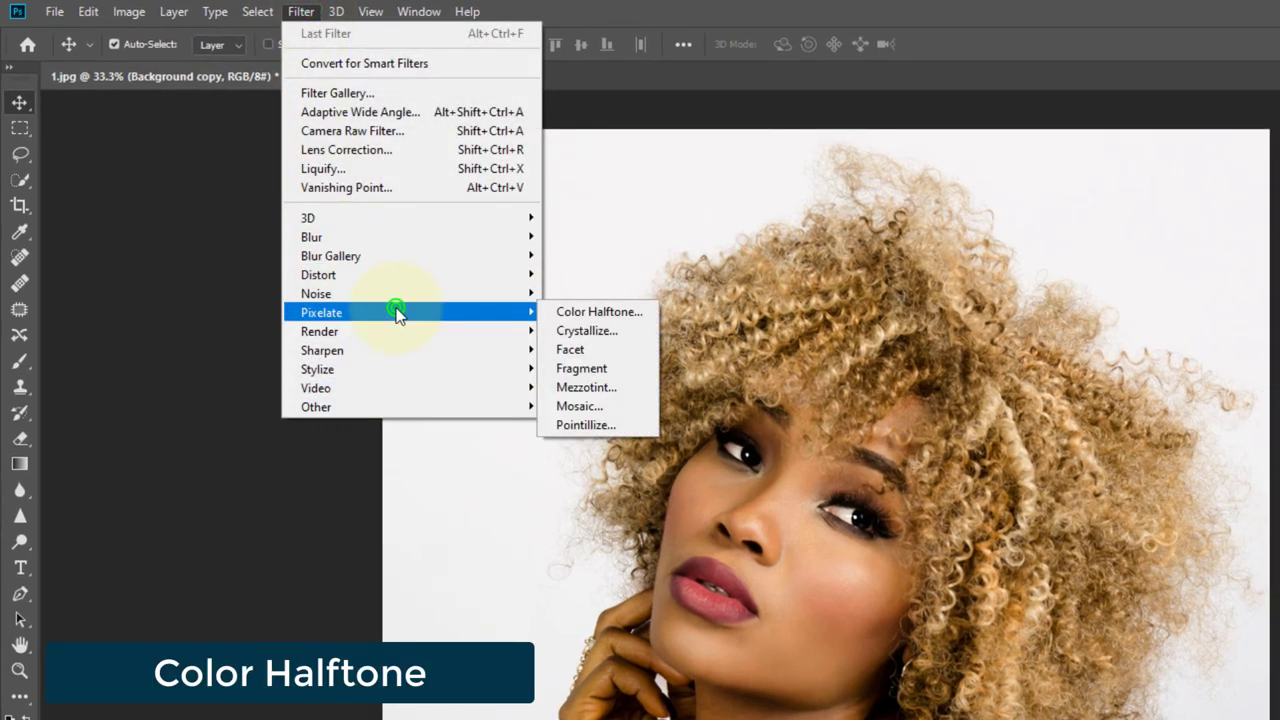
left_click(577, 316)
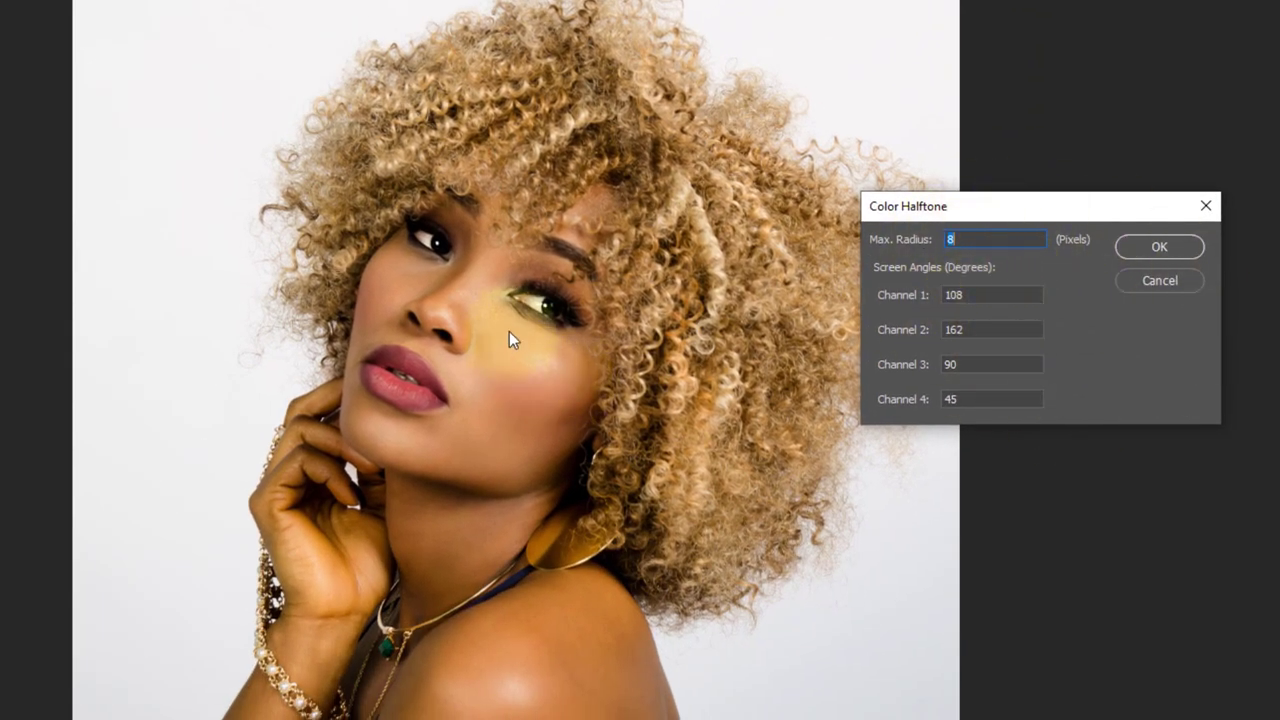
left_click(982, 298)
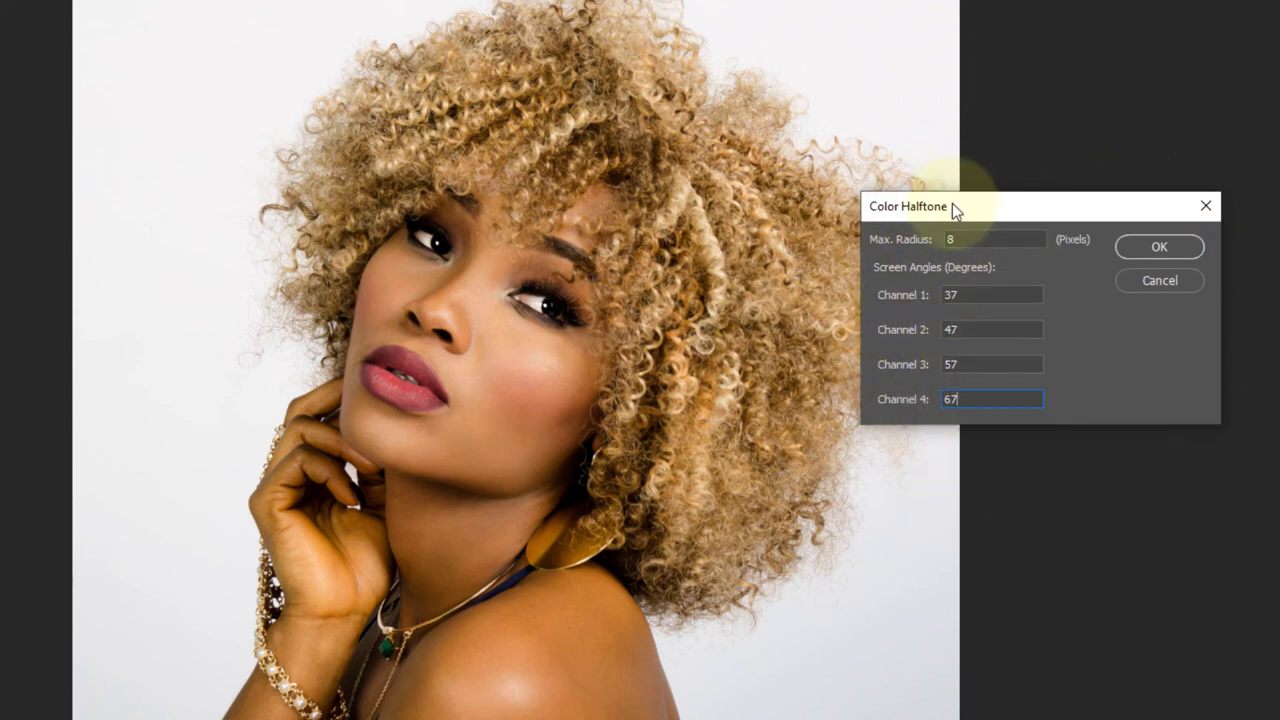
left_click(1159, 247)
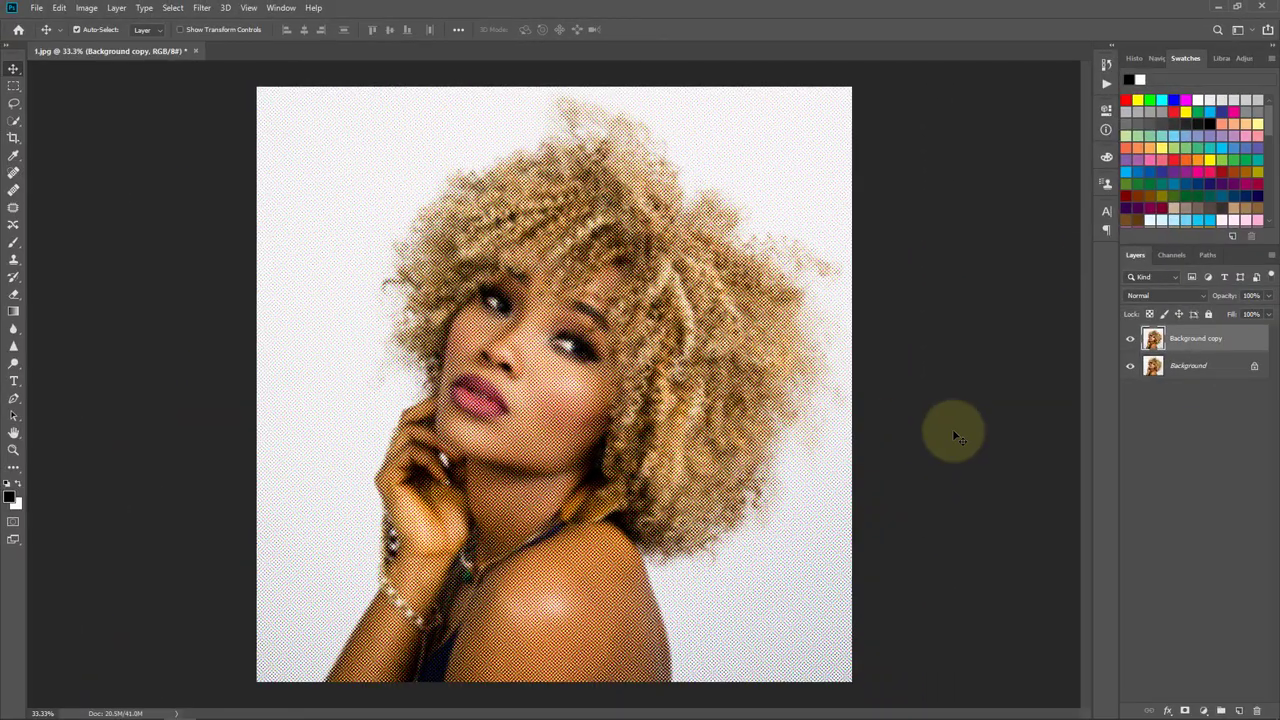
Select all of the Green channel and copy it
left_click(1171, 256)
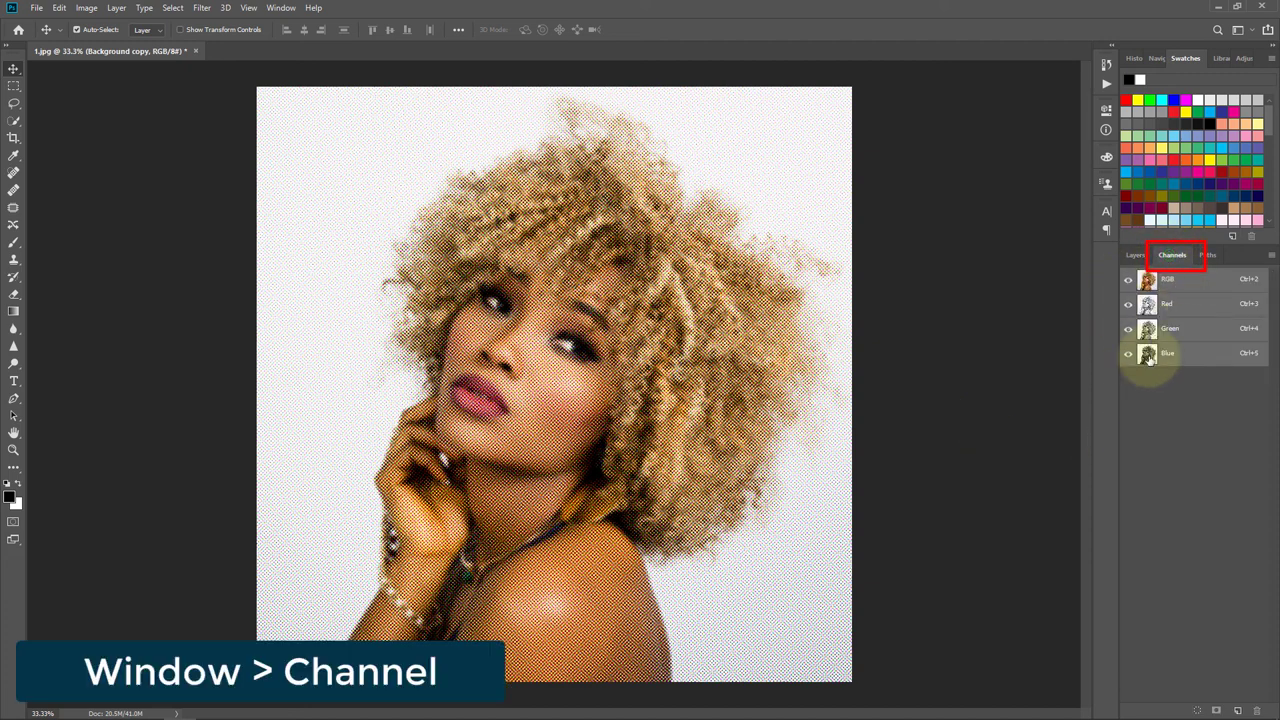
left_click(1193, 332)
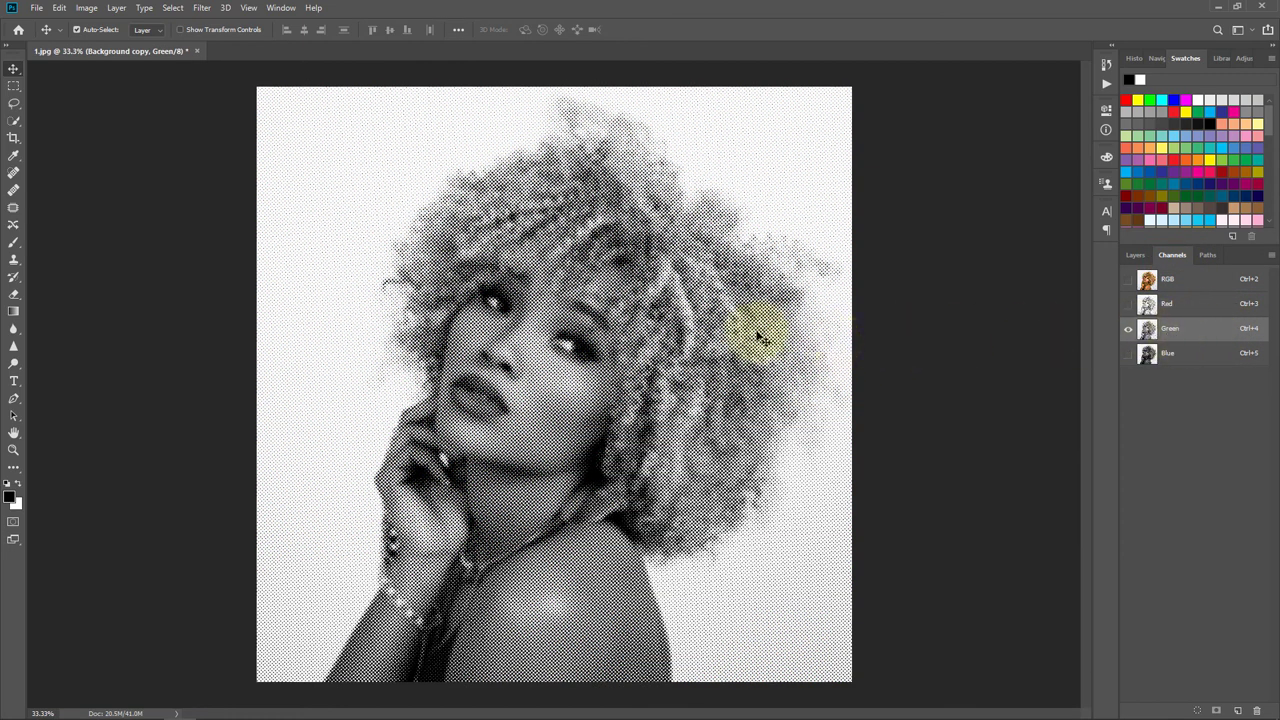
left_click(174, 9)
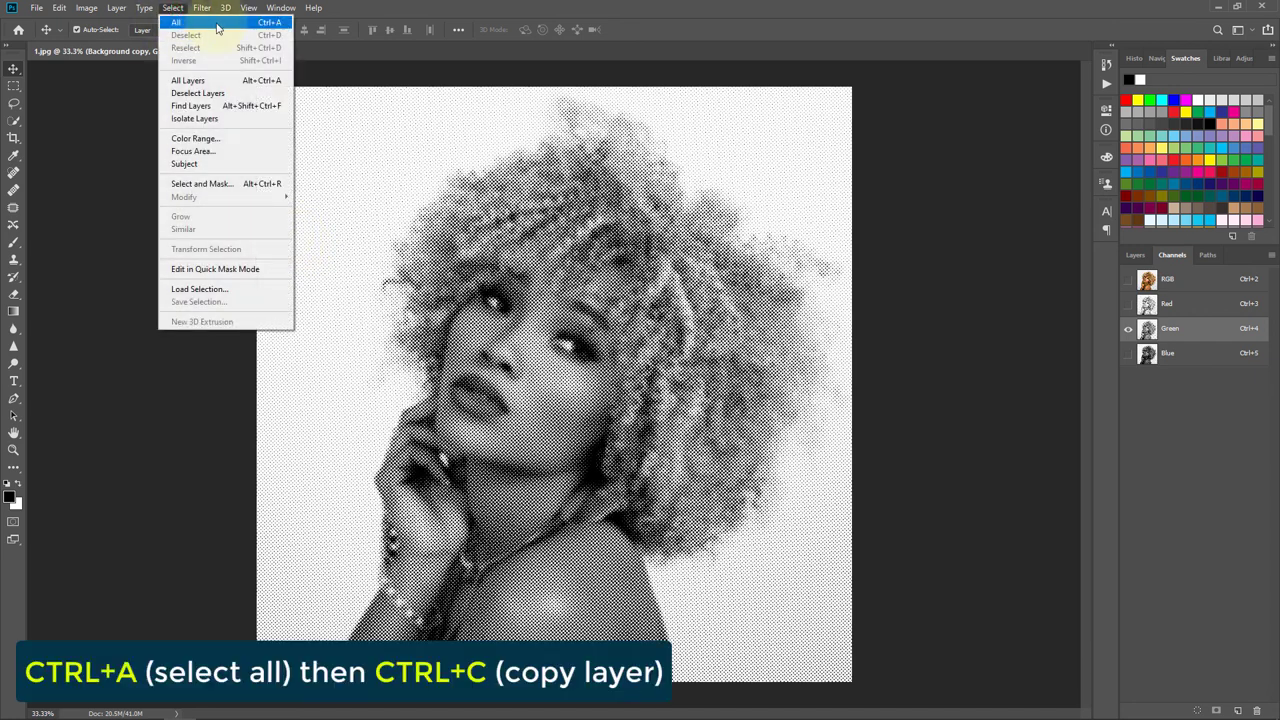
left_click(192, 28)
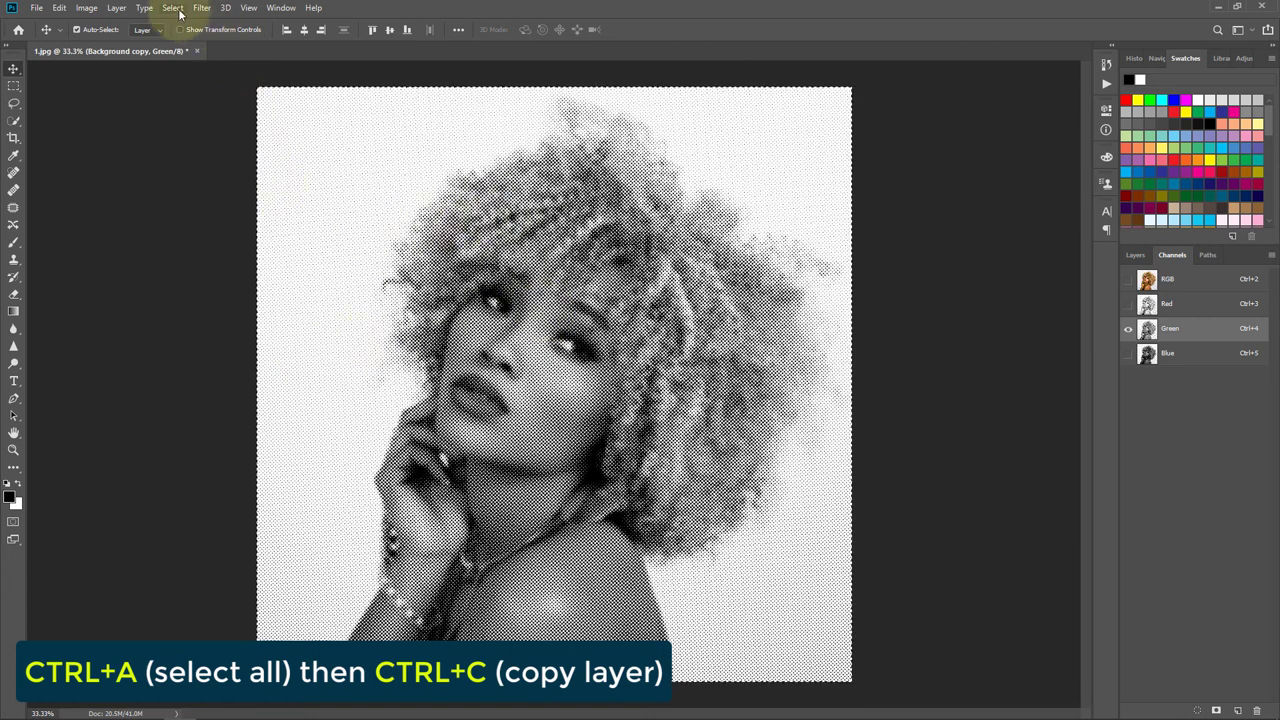
left_click(59, 8)
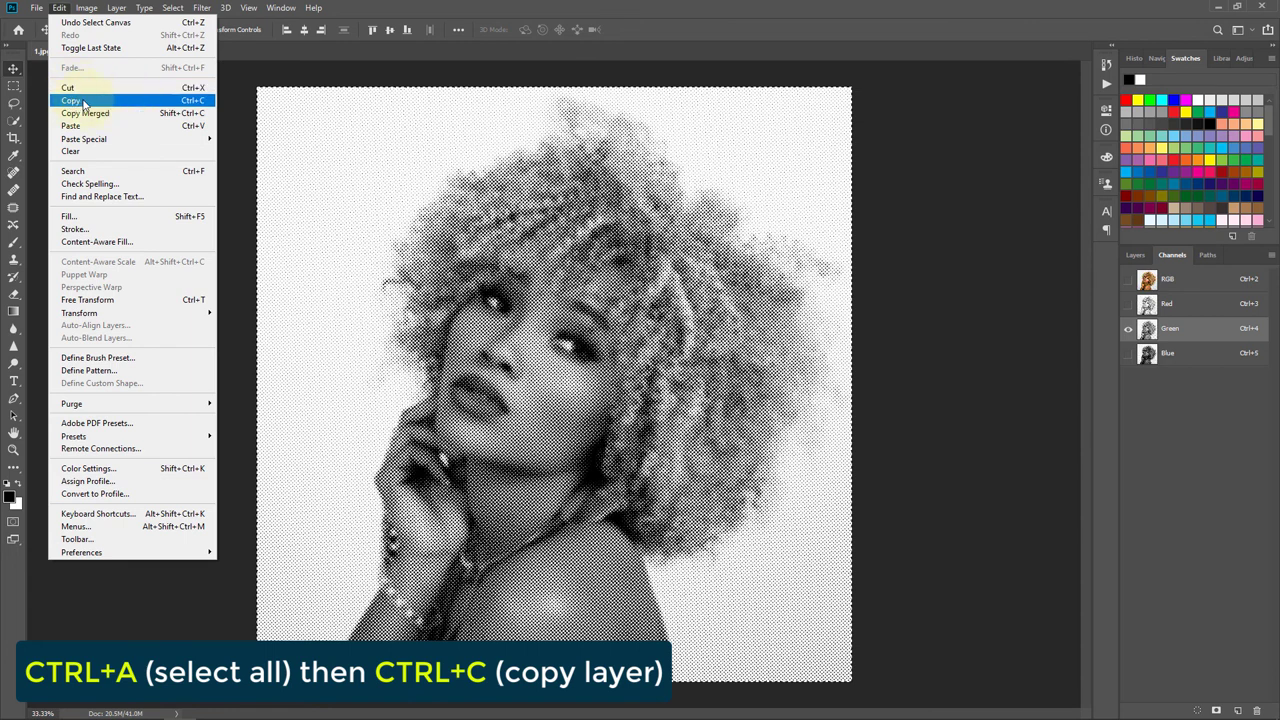
left_click(84, 103)
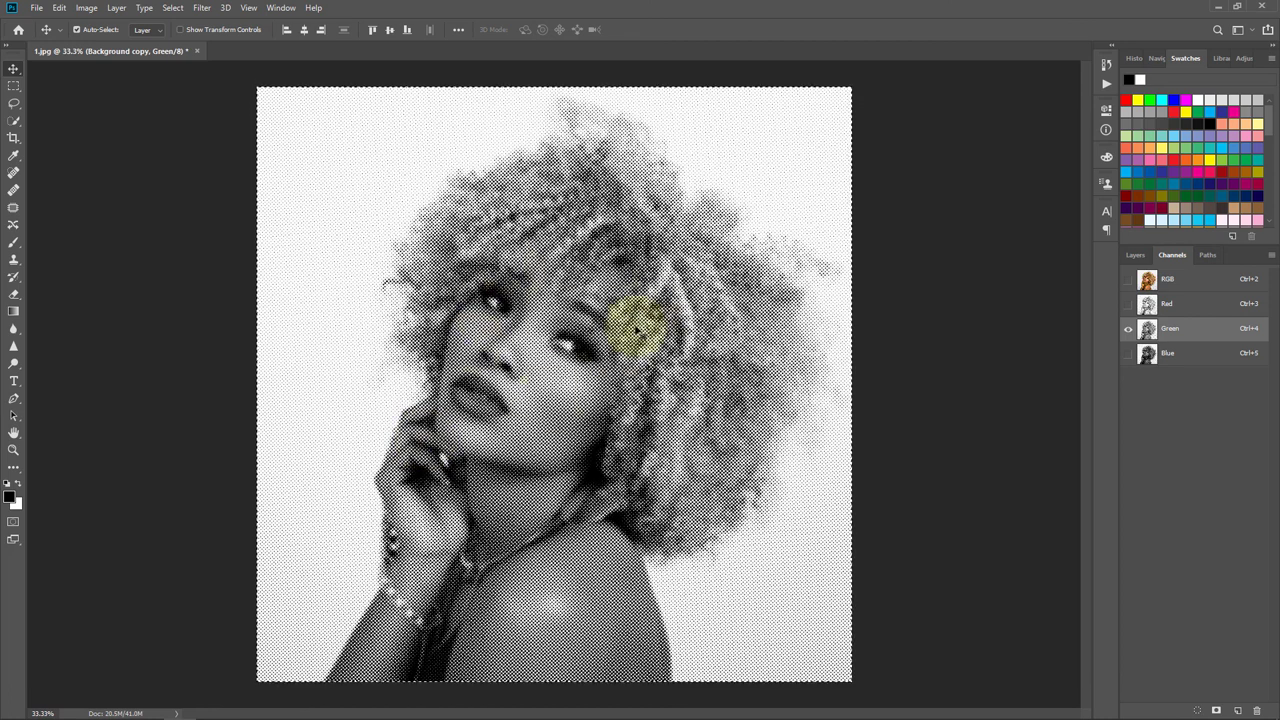
Return the Channels panel to the full RGB composite view
left_click(1129, 280)
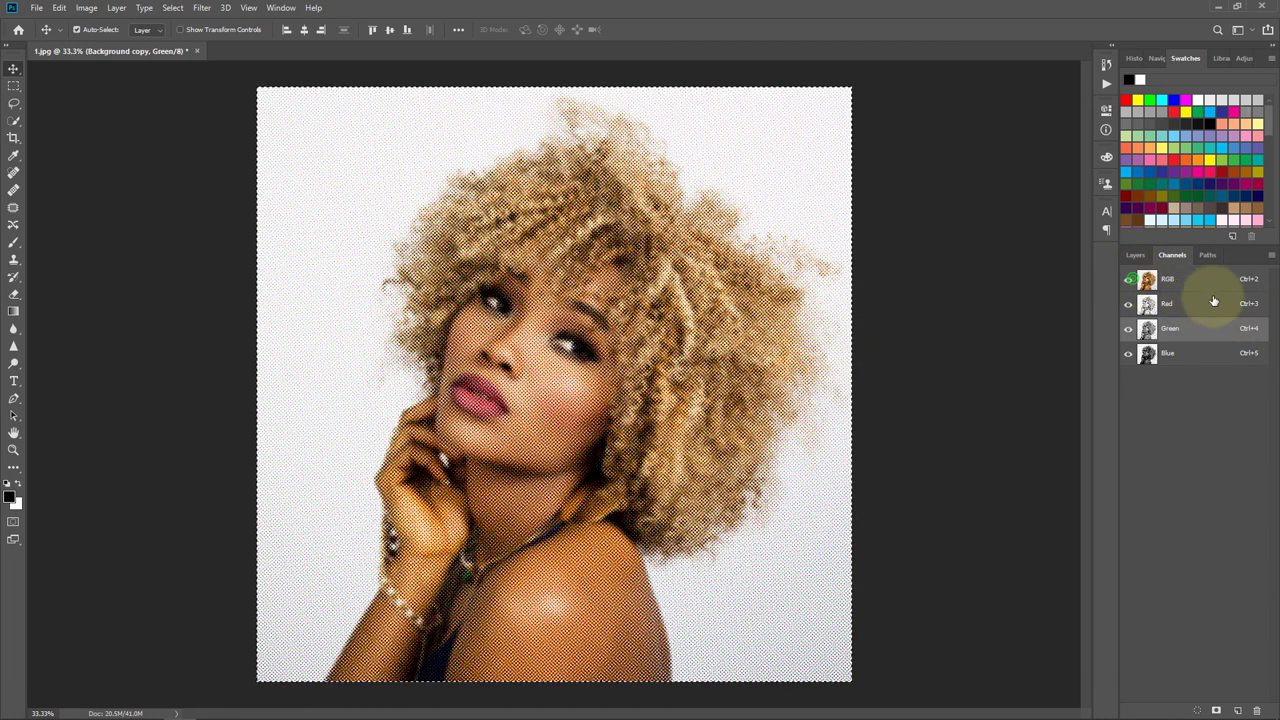
left_click(1186, 281)
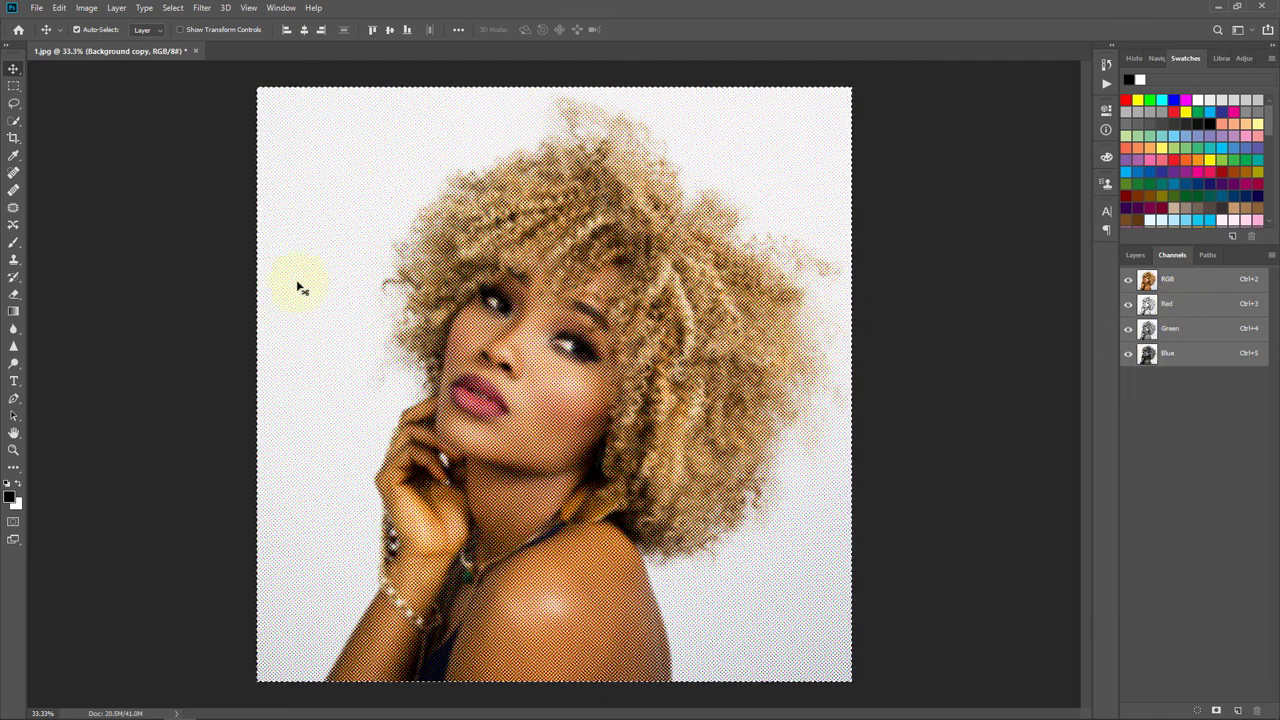
left_click(173, 8)
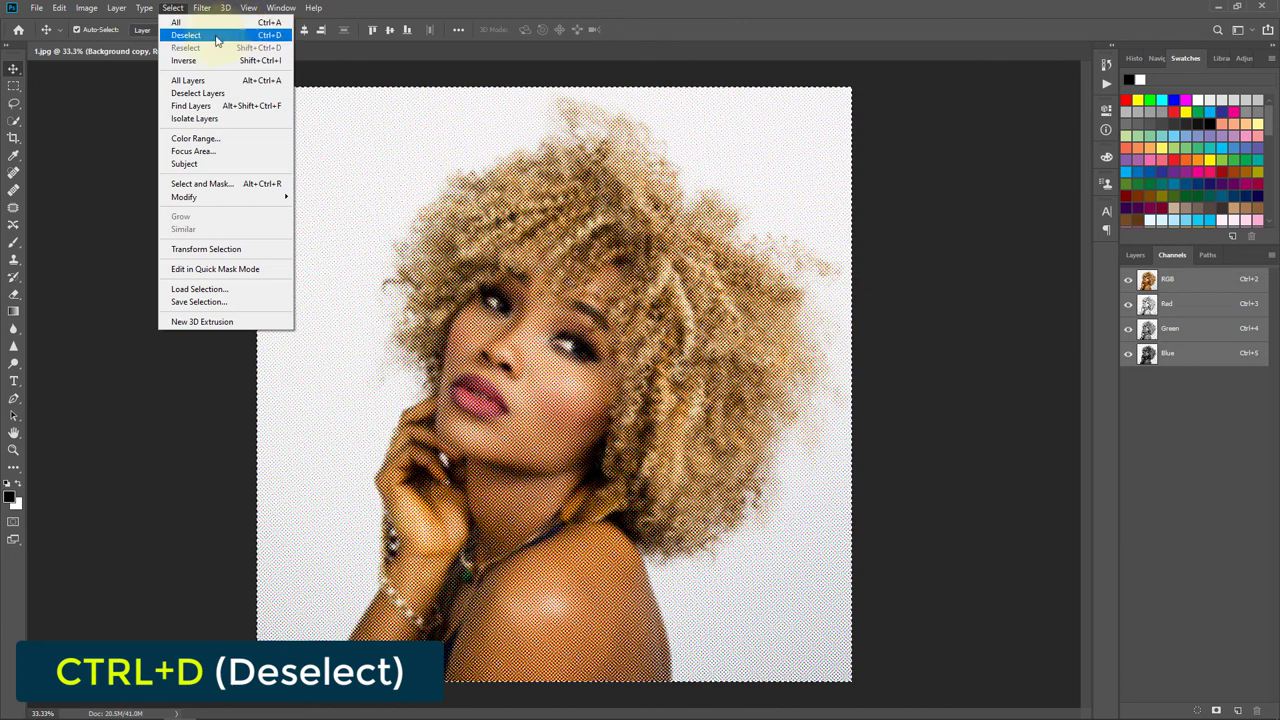
Clear the selection and add a new empty Layer 1 to the layer stack
left_click(214, 36)
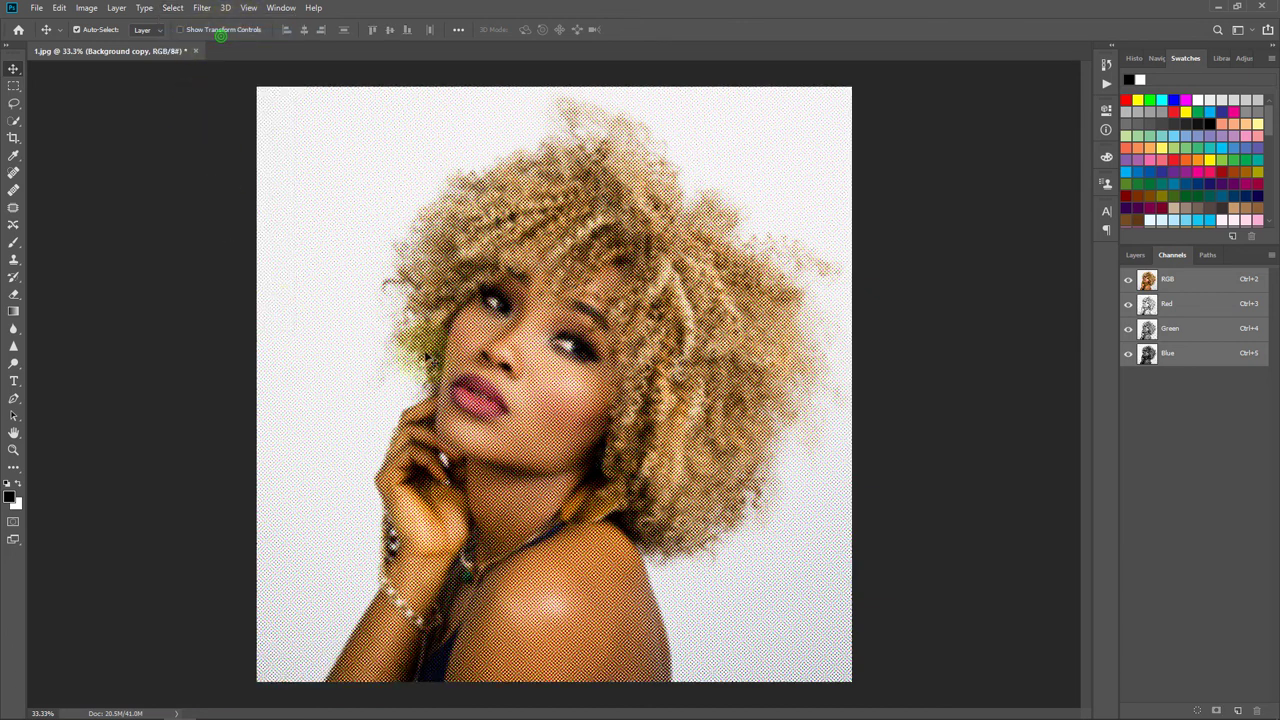
left_click(1135, 254)
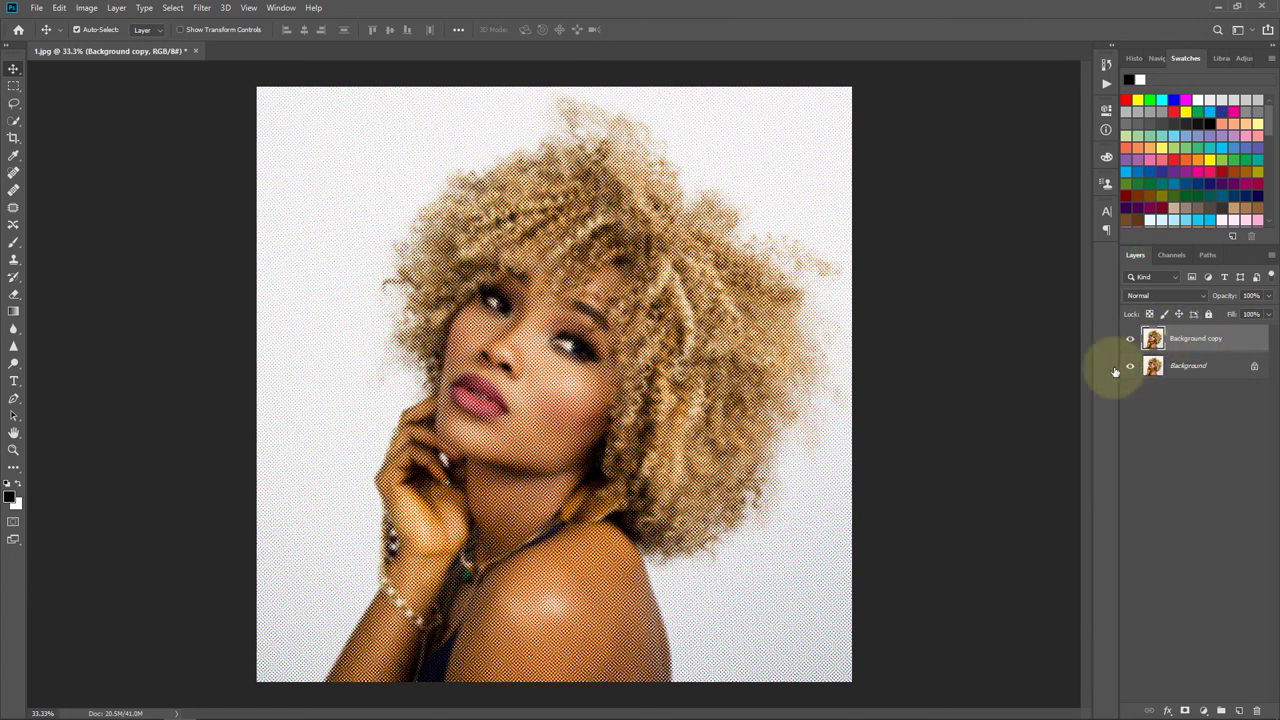
left_click(117, 9)
mouse_move(124, 22)
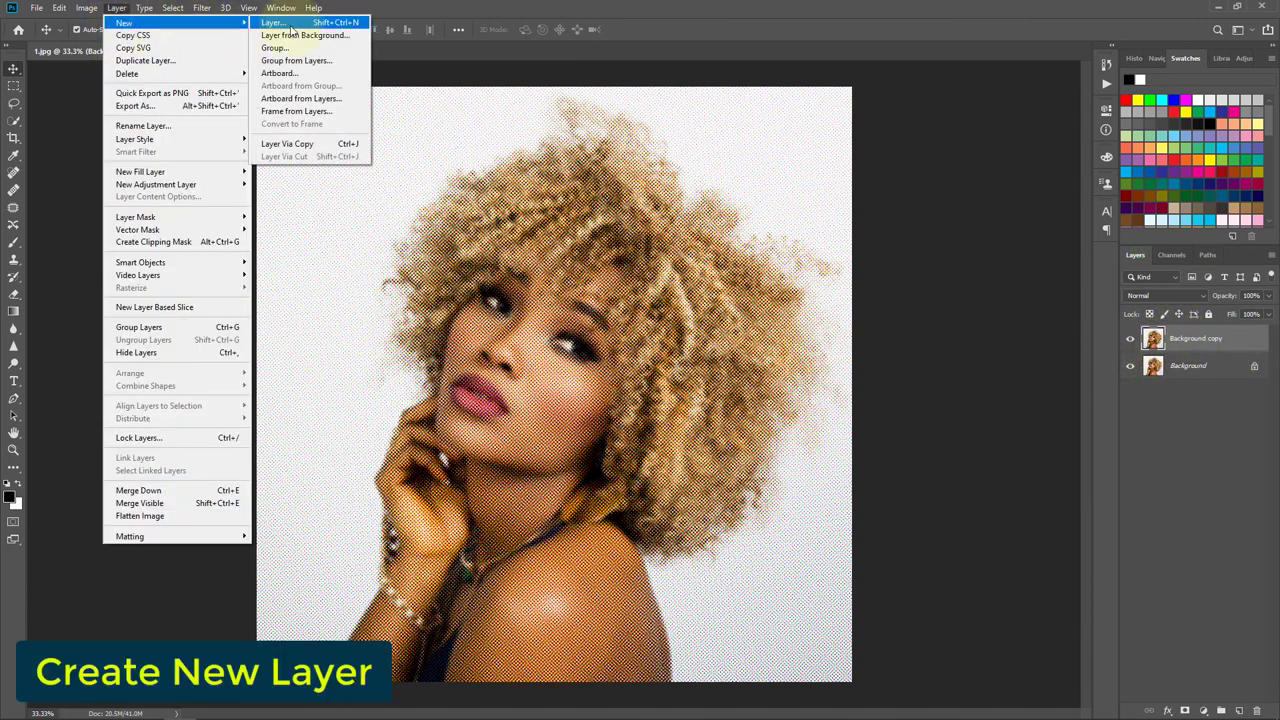
left_click(299, 27)
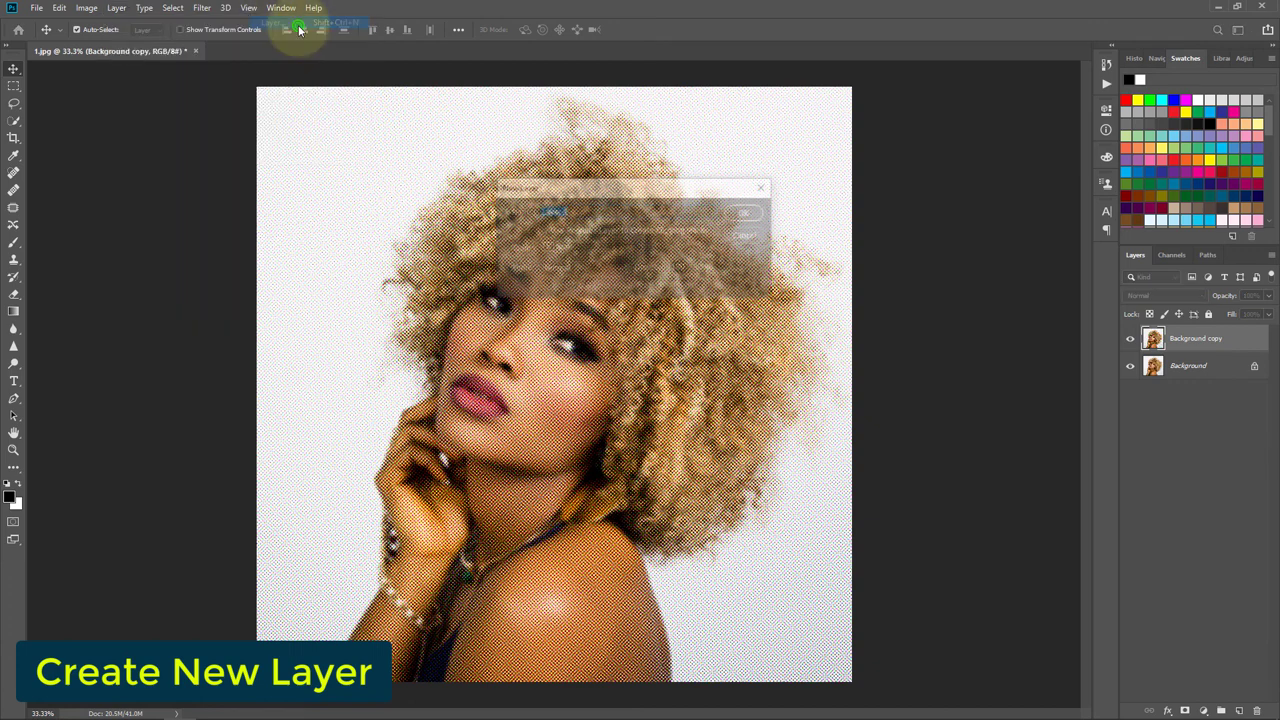
left_click(745, 214)
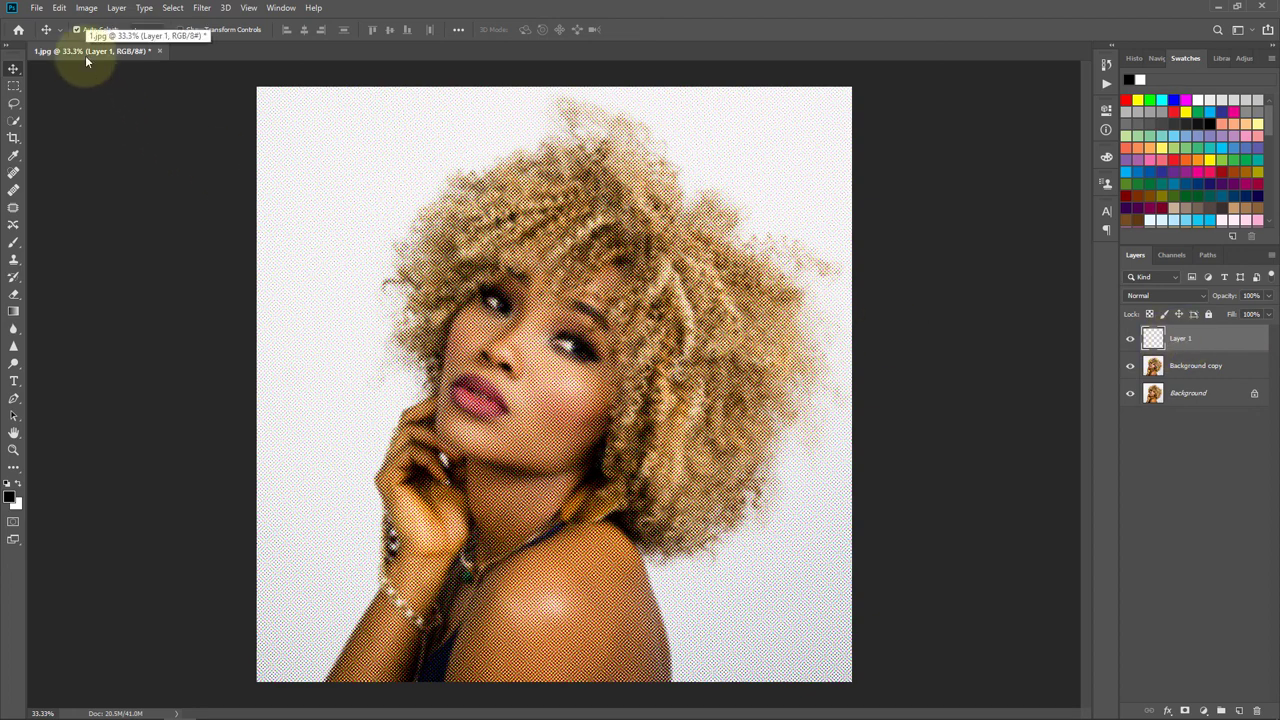
Paste the copied Green channel in place onto Layer 1, then select Background copy
left_click(60, 8)
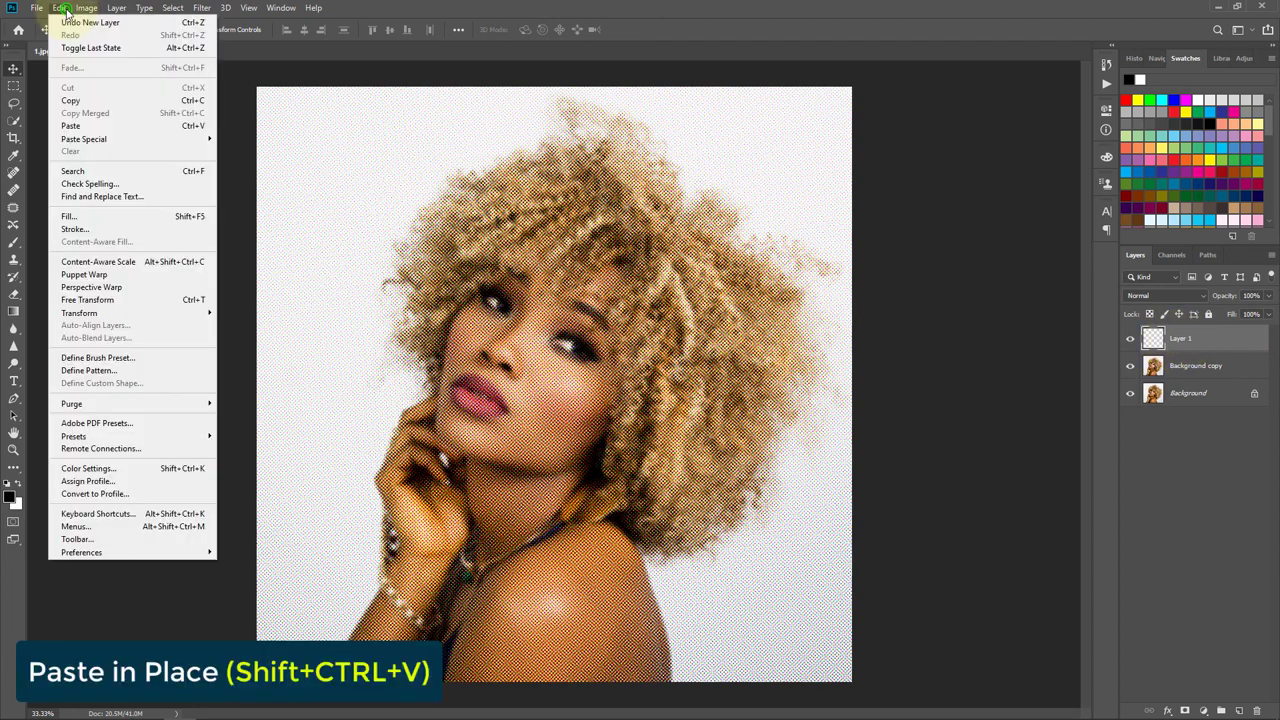
left_click(95, 140)
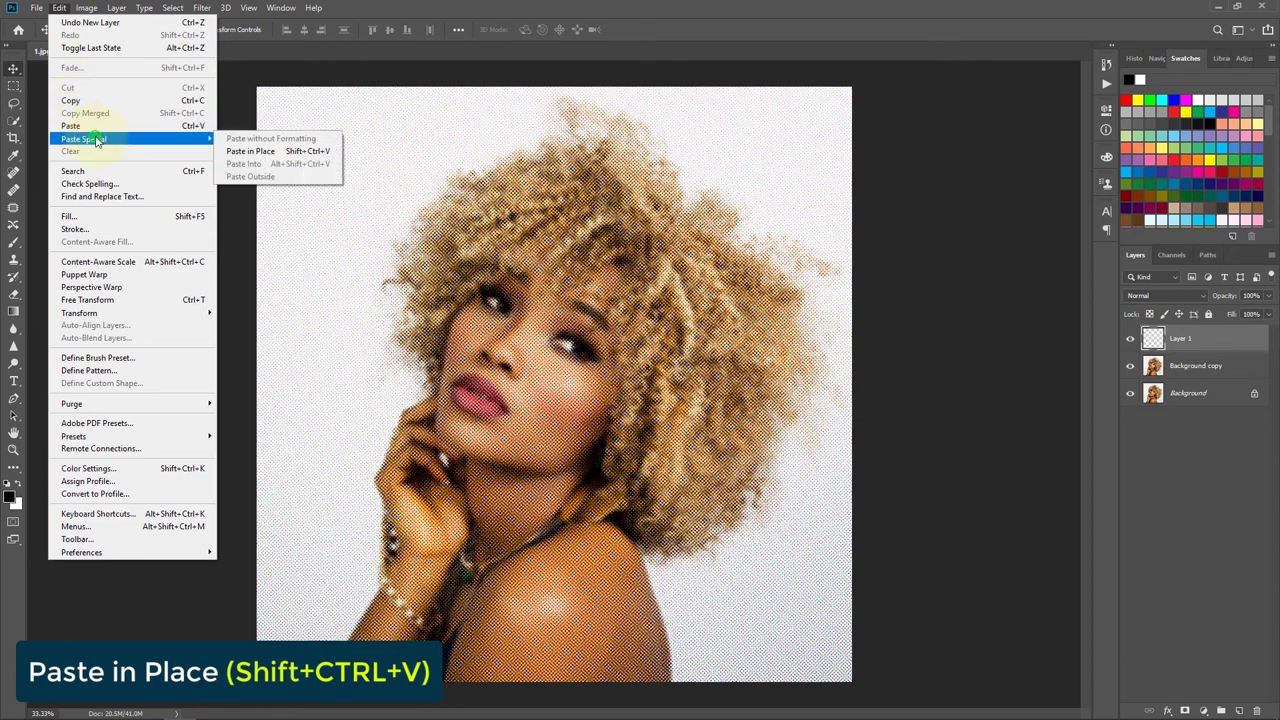
left_click(311, 152)
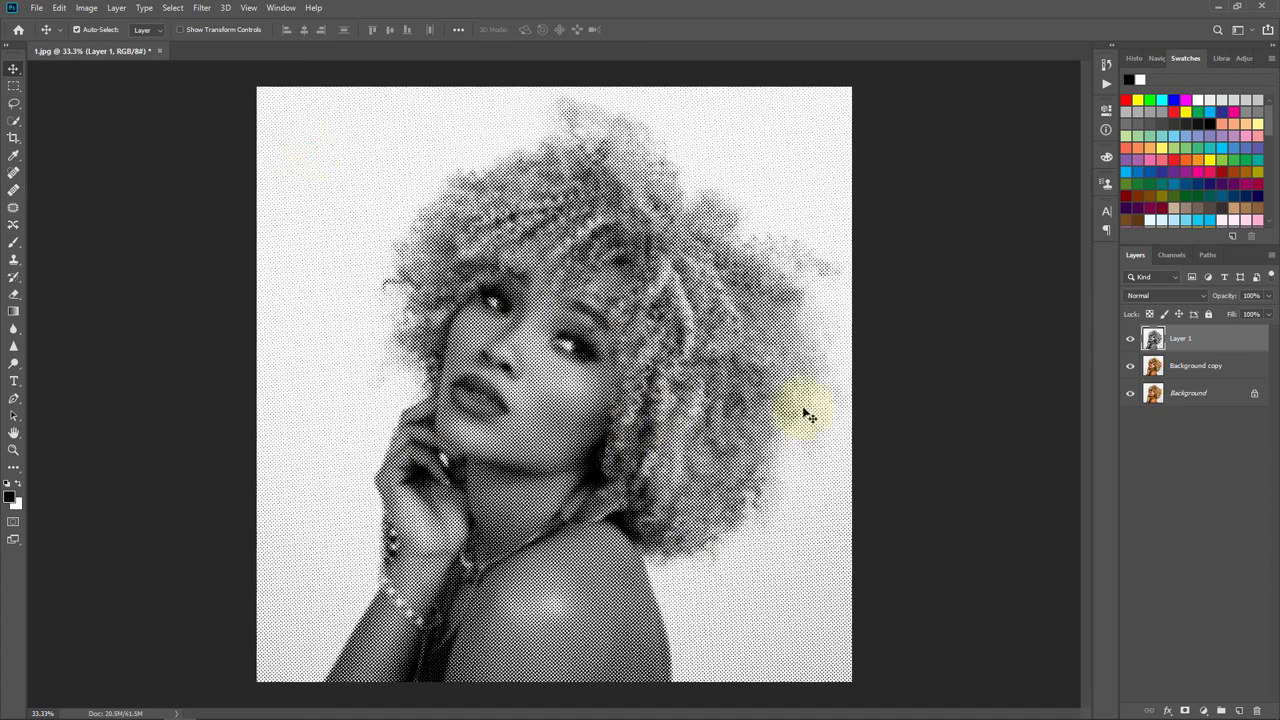
left_click(1195, 366)
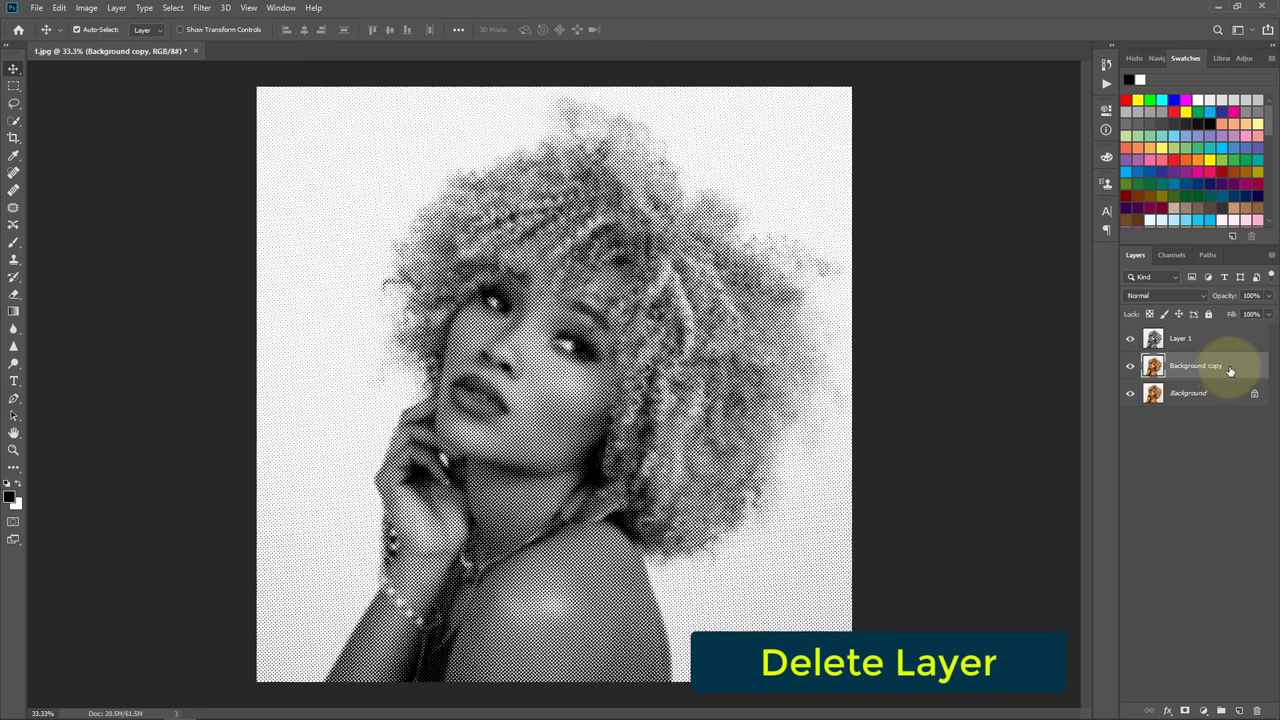
Delete the Background copy layer and set Layer 1's blend mode to Overlay
left_click_drag(1238, 369, 1258, 710)
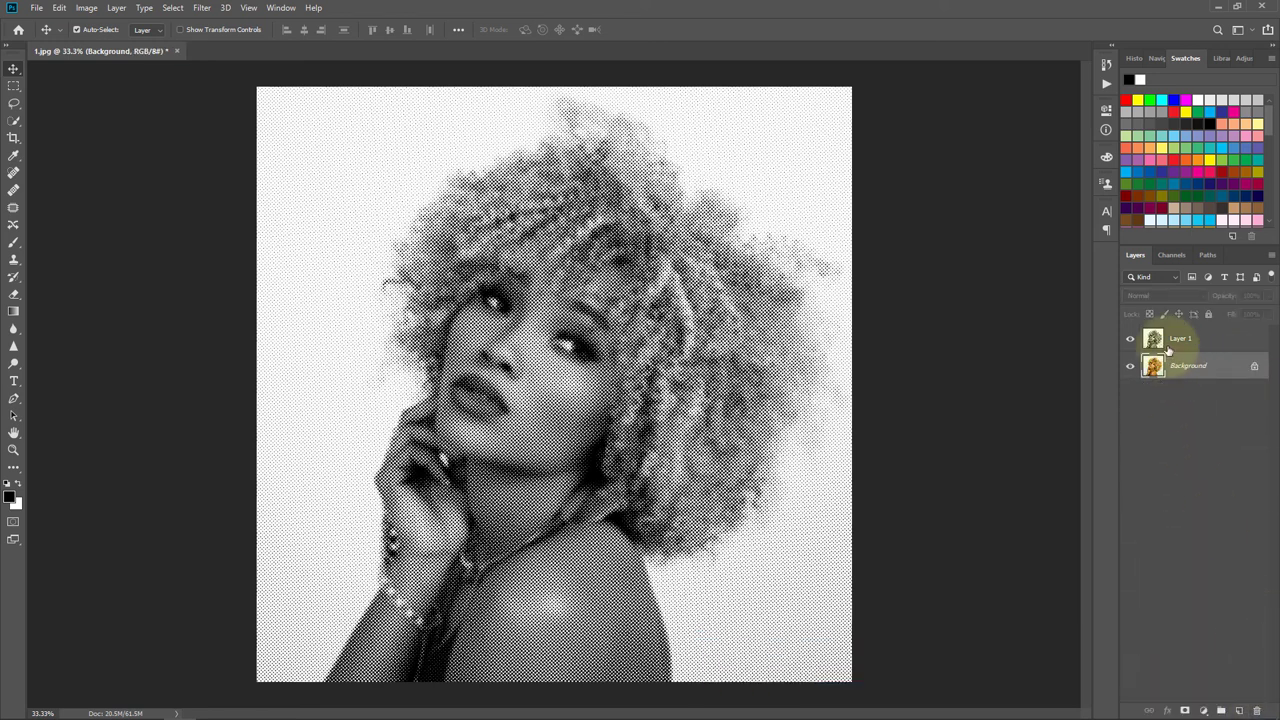
left_click(1195, 341)
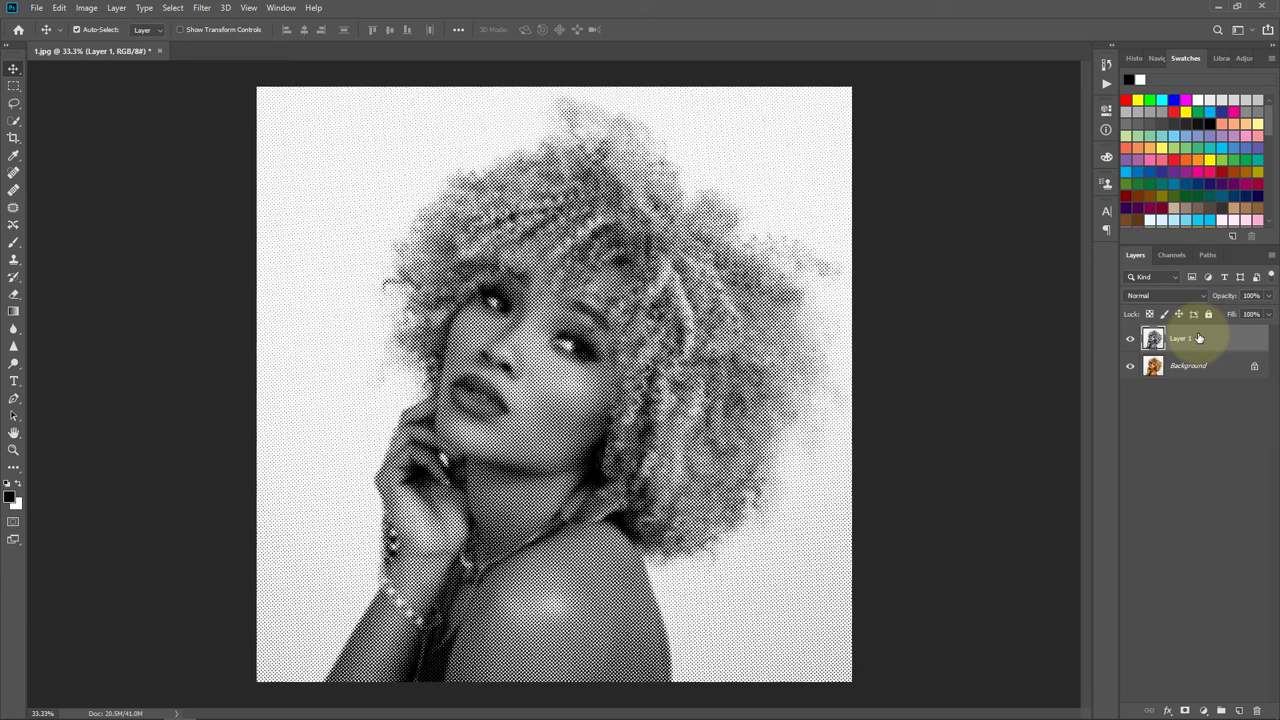
left_click(1155, 296)
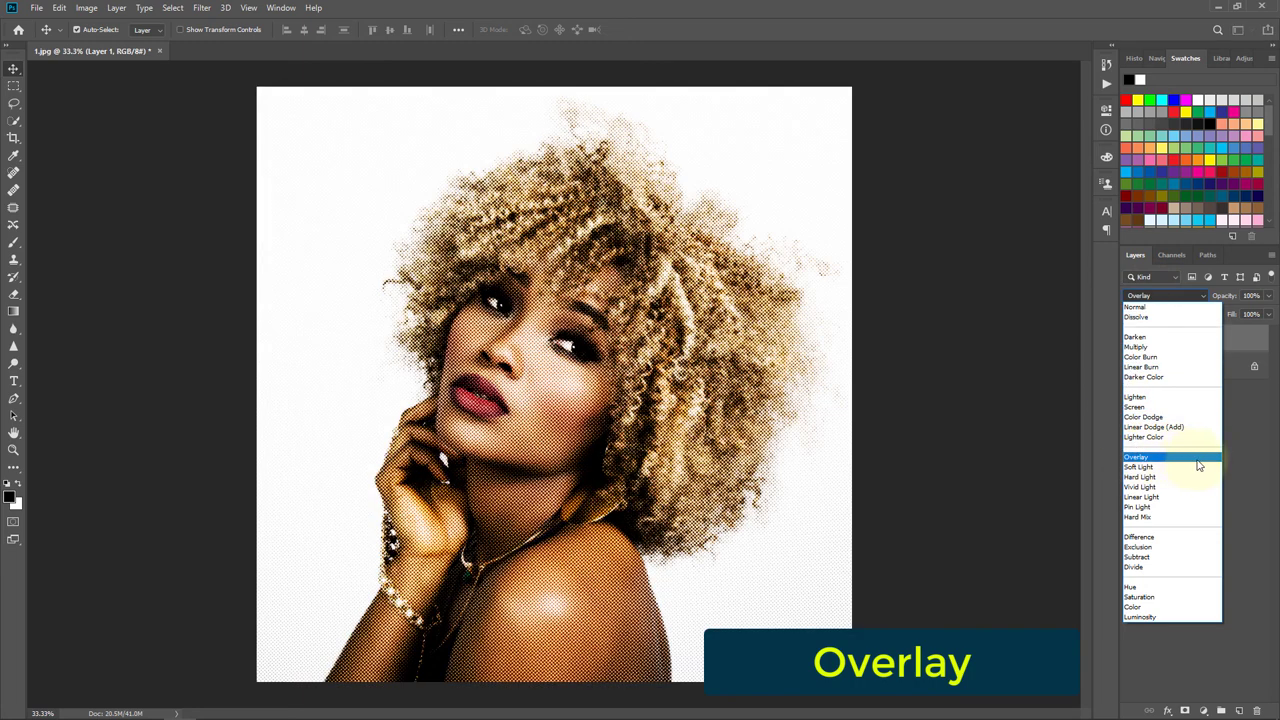
left_click(1171, 459)
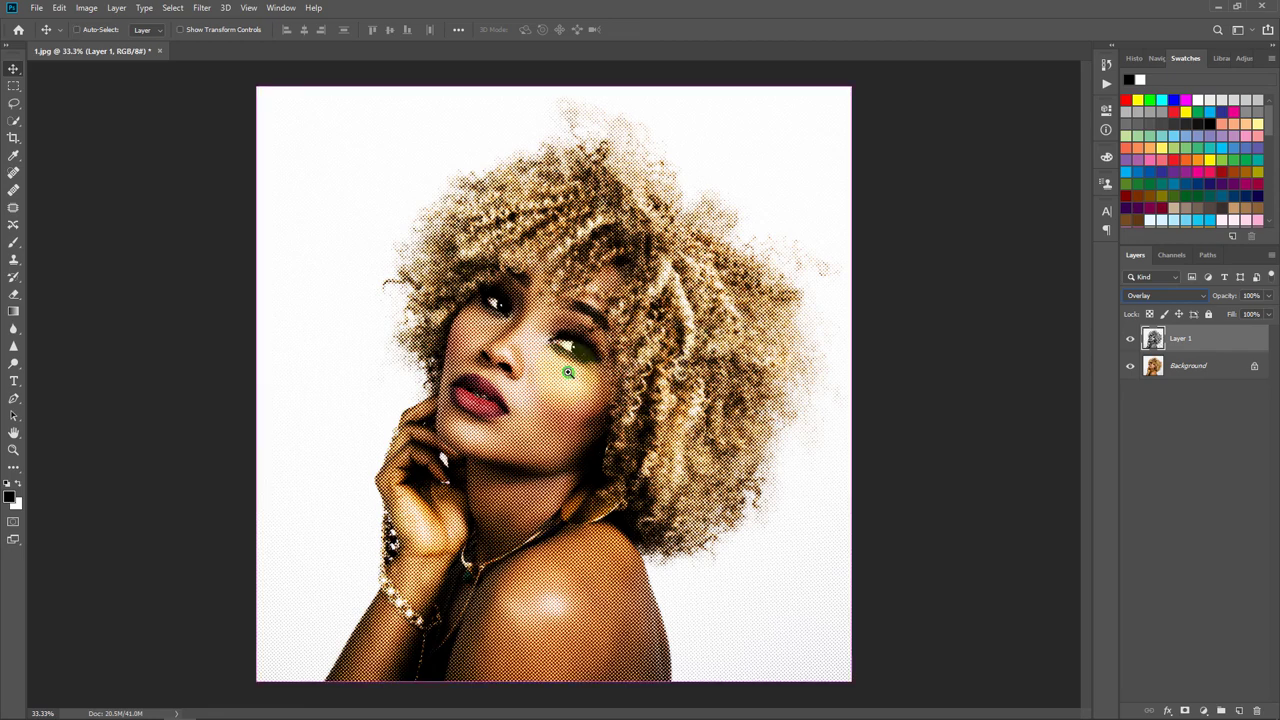
scroll(568, 374, "up", 3)
scroll(597, 367, "down", 2)
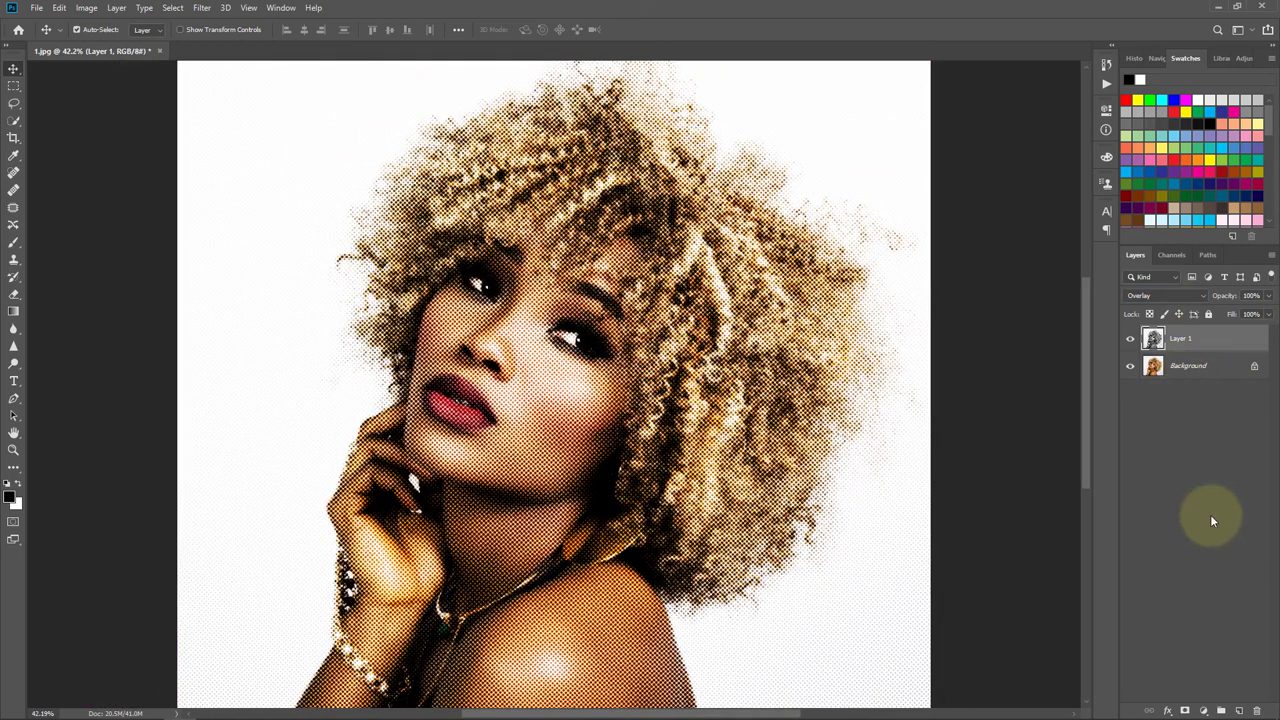
Add a Curves adjustment layer with the black point raised to deepen shadows, then select Layer 1
left_click(1205, 709)
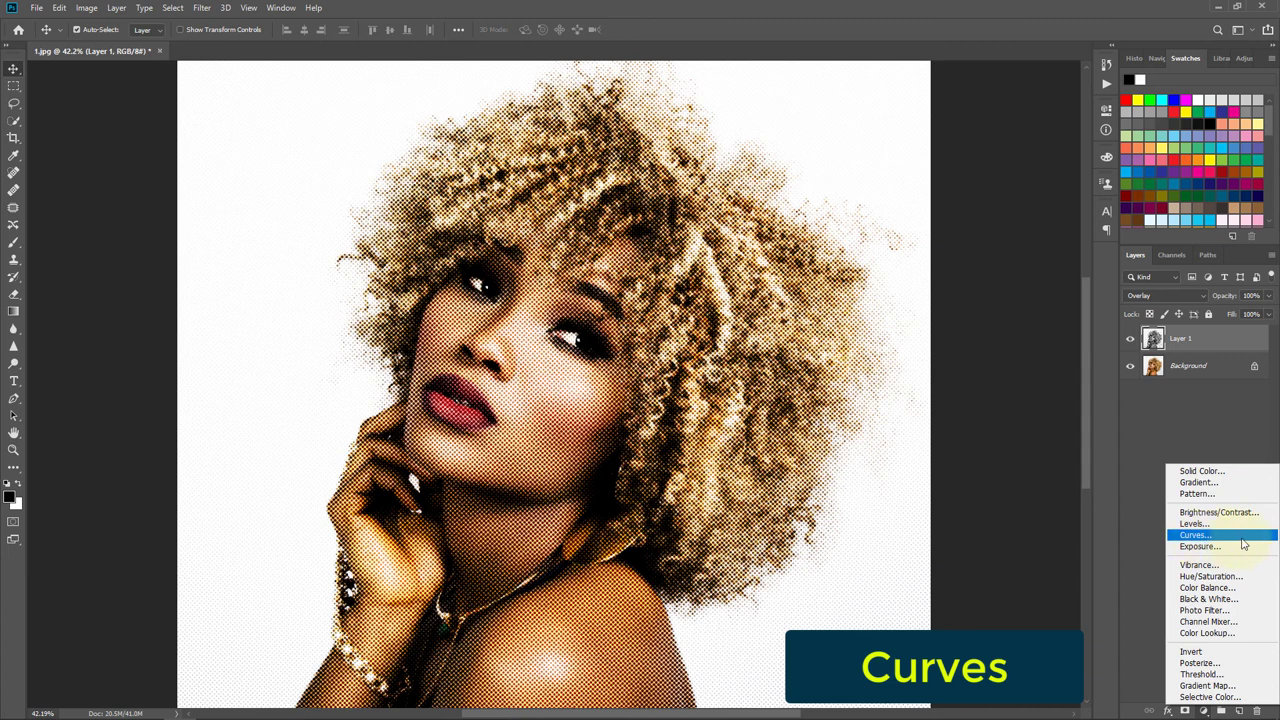
left_click(1243, 538)
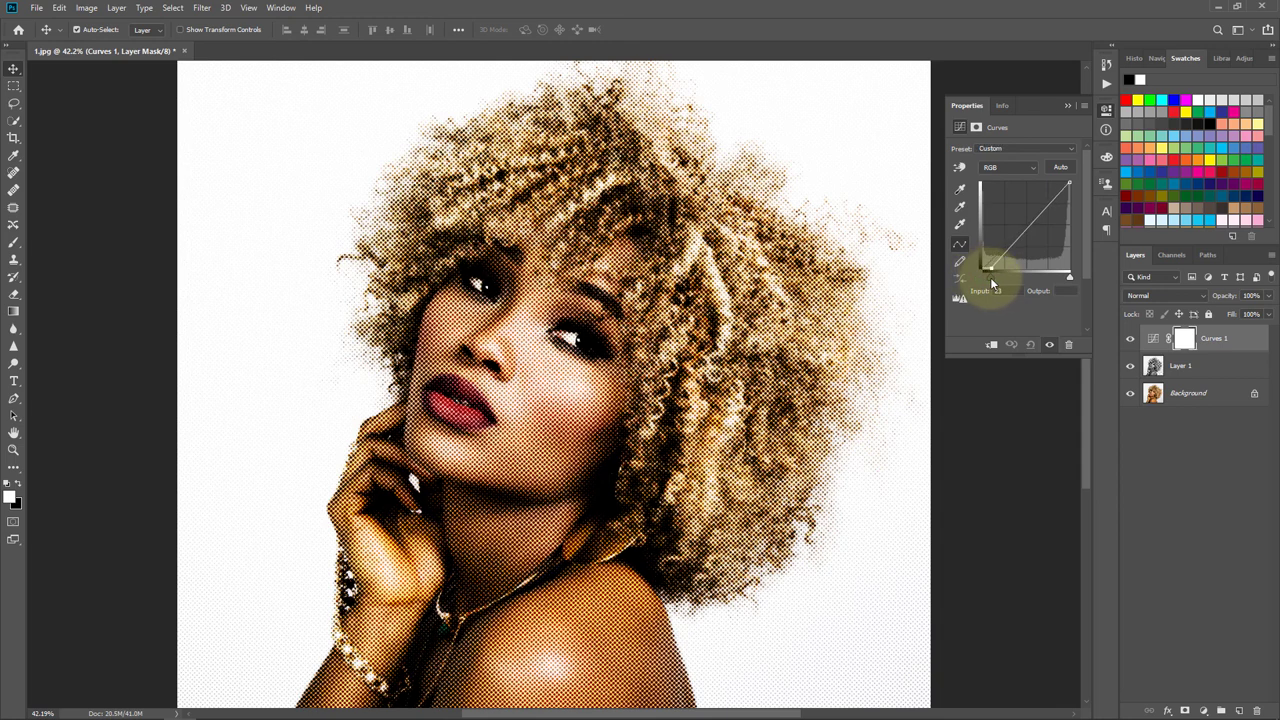
mouse_move(994, 280)
left_mouse_down()
mouse_move(1007, 280)
mouse_move(971, 283)
mouse_move(1001, 281)
left_mouse_up()
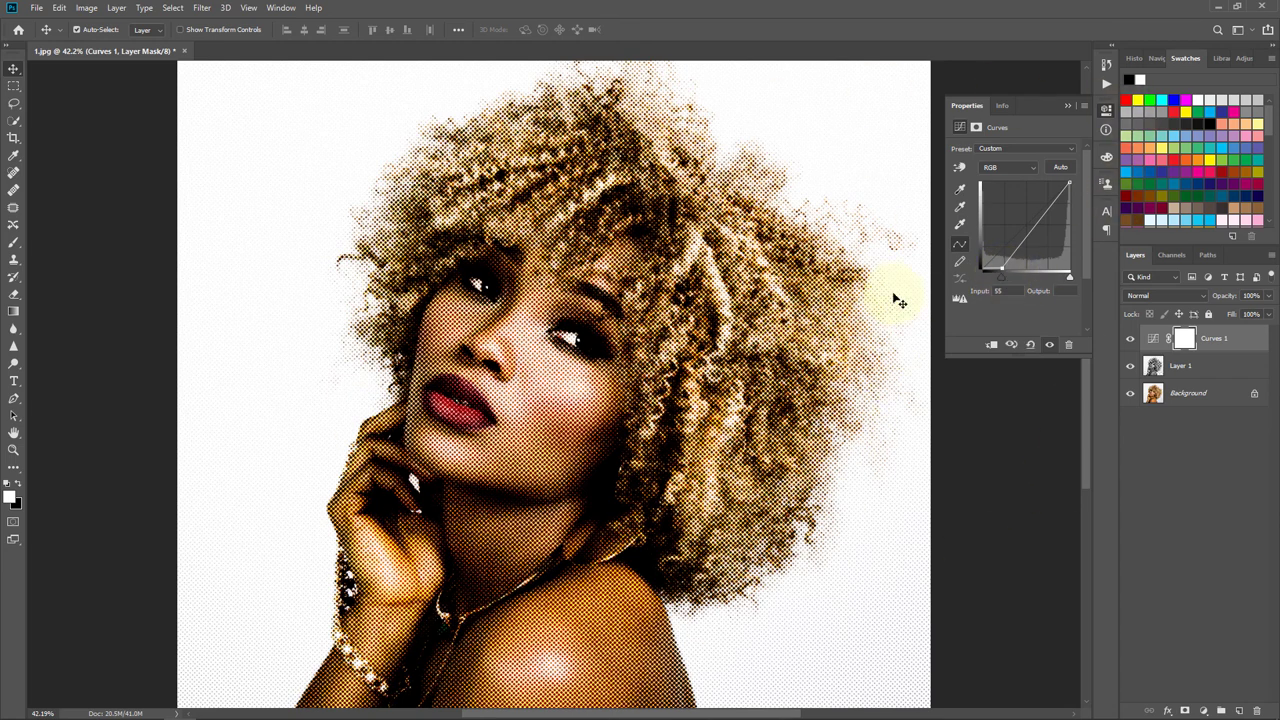
left_click(1065, 108)
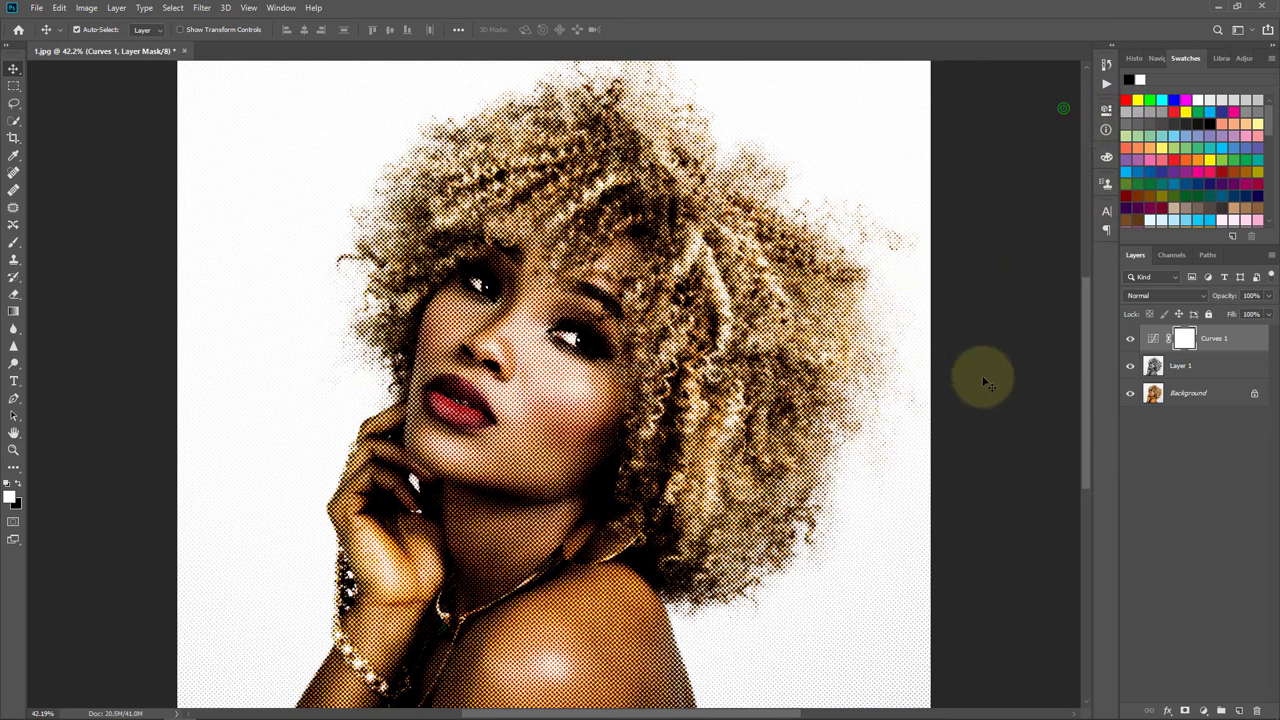
left_click(1178, 366)
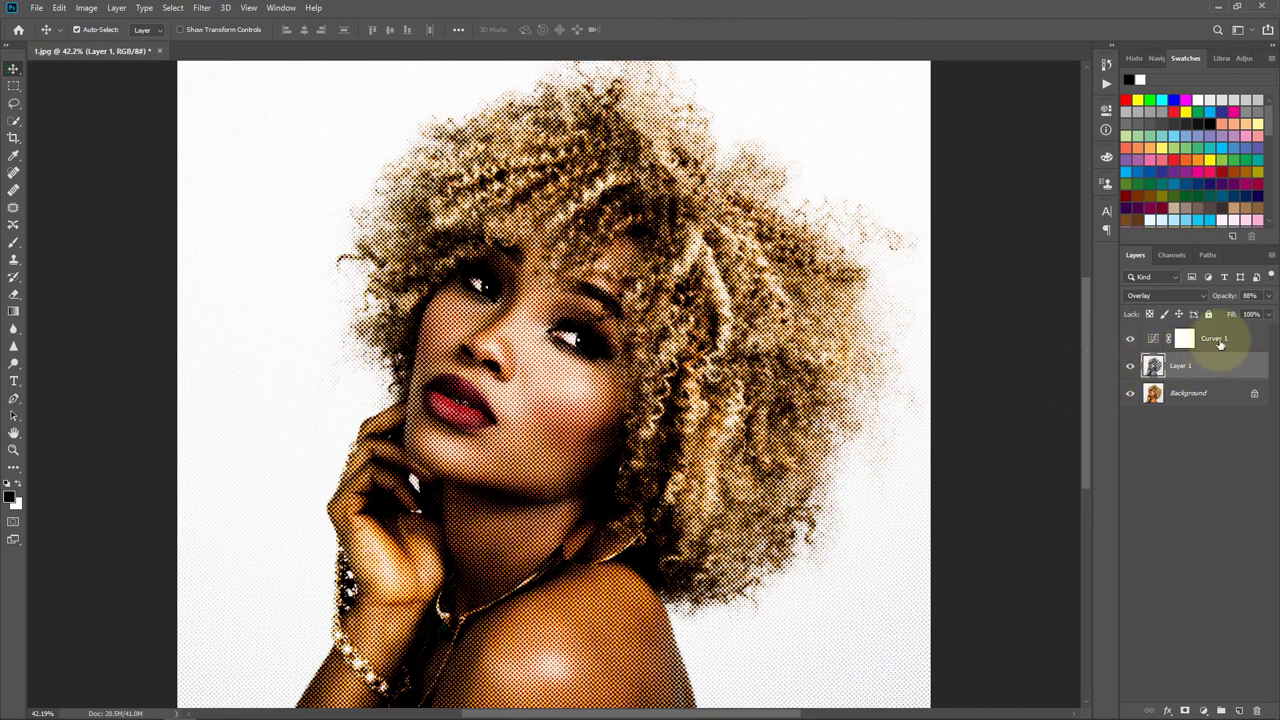
Group Curves 1 and Layer 1 into Group 1 with Ctrl+G
scroll(571, 257, "up", 3)
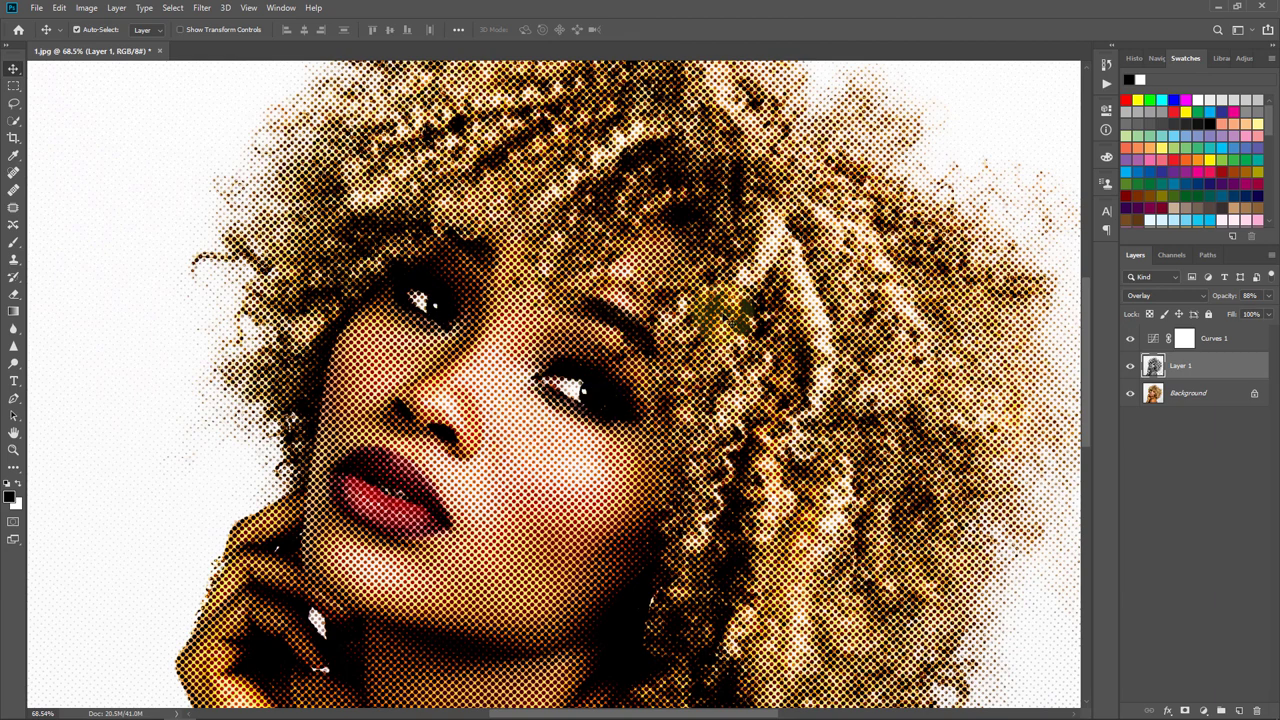
left_click(1243, 341)
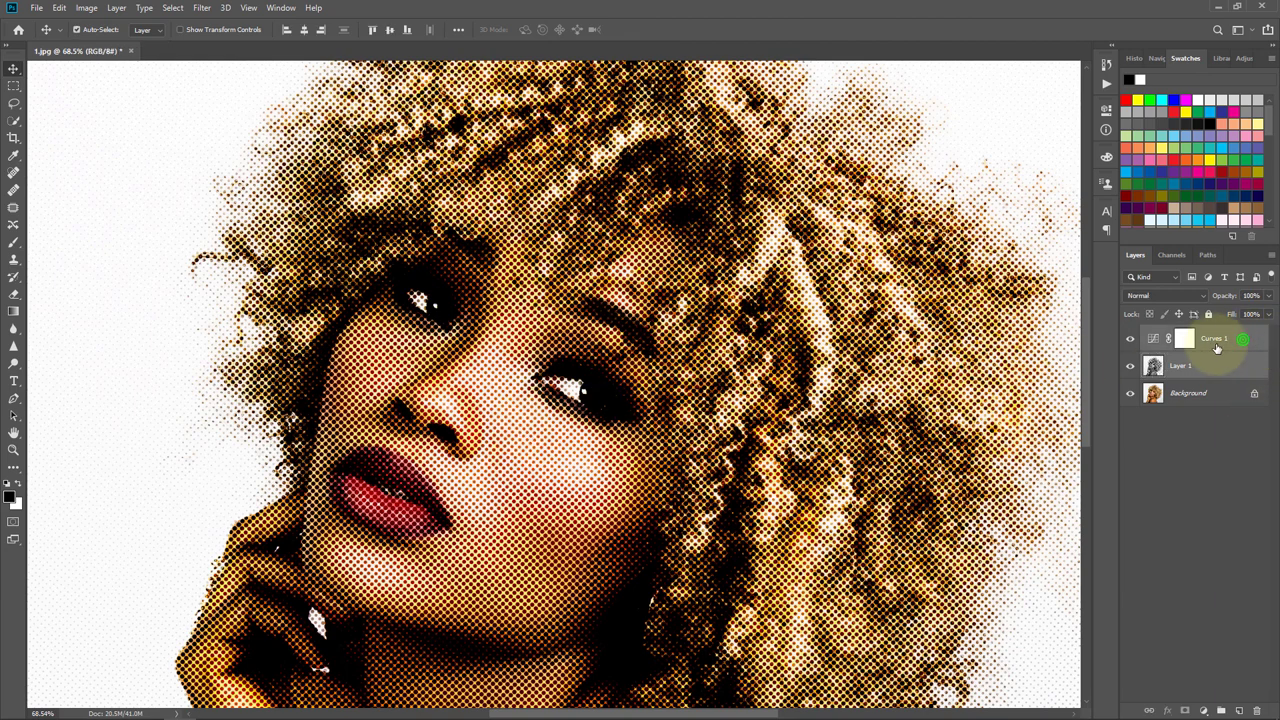
key("ctrl+g")
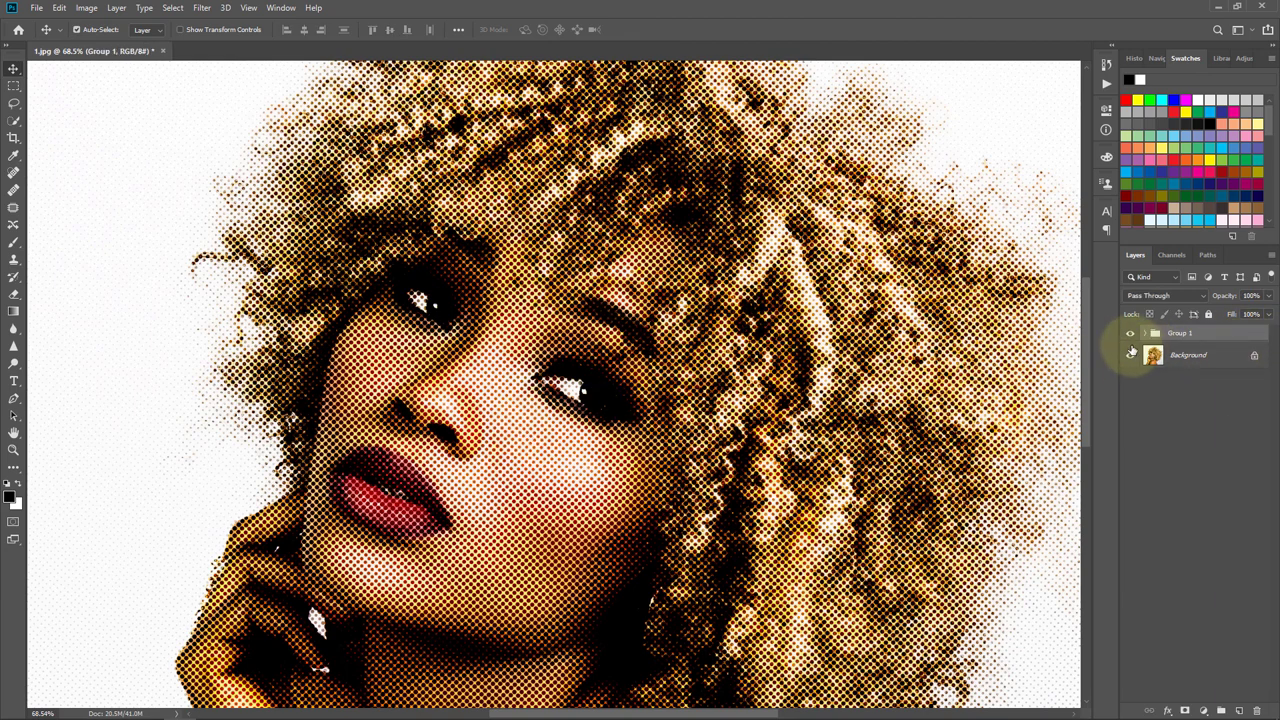
Toggle Group 1's visibility off and on twice to compare with the original photo
left_click(1131, 338)
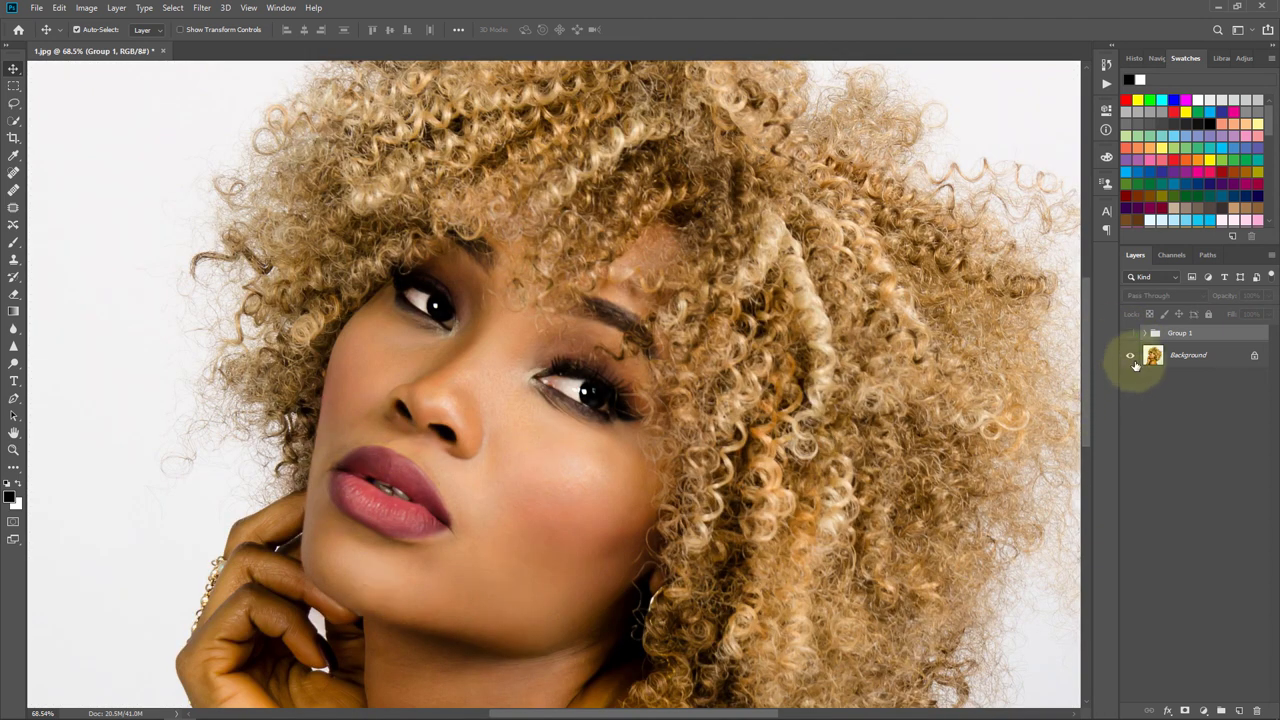
left_click(1129, 334)
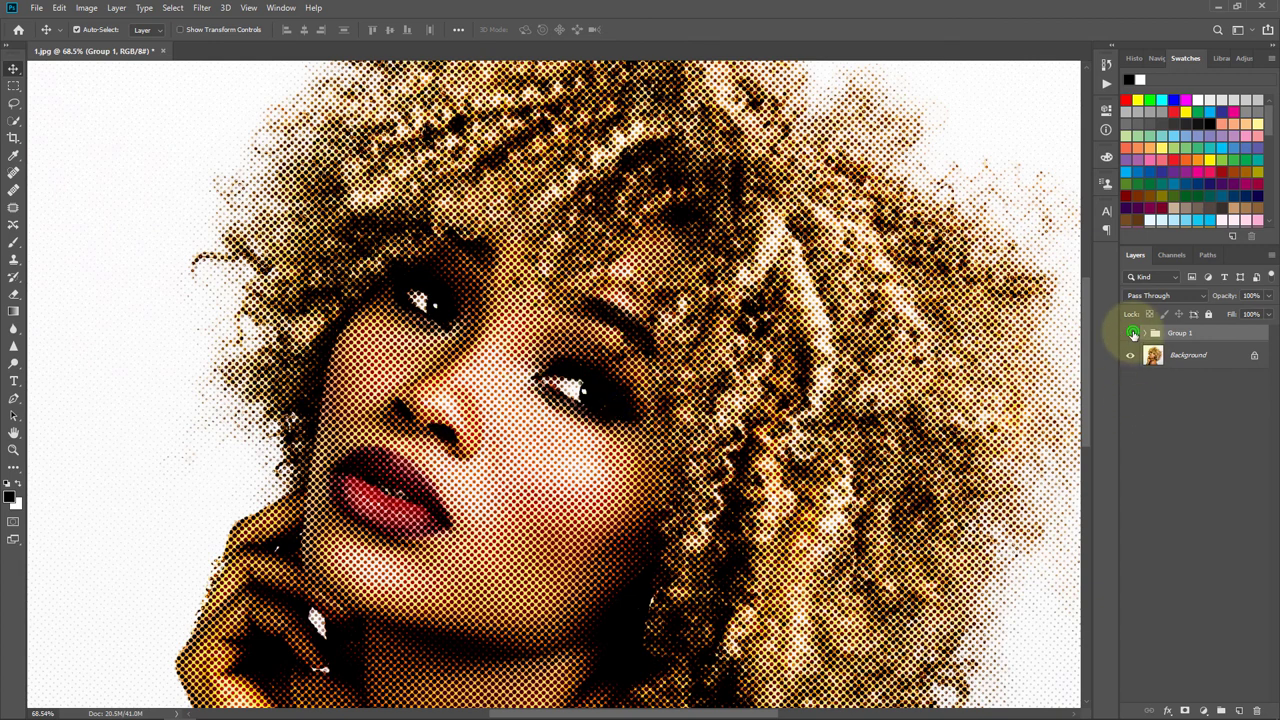
left_click(1131, 334)
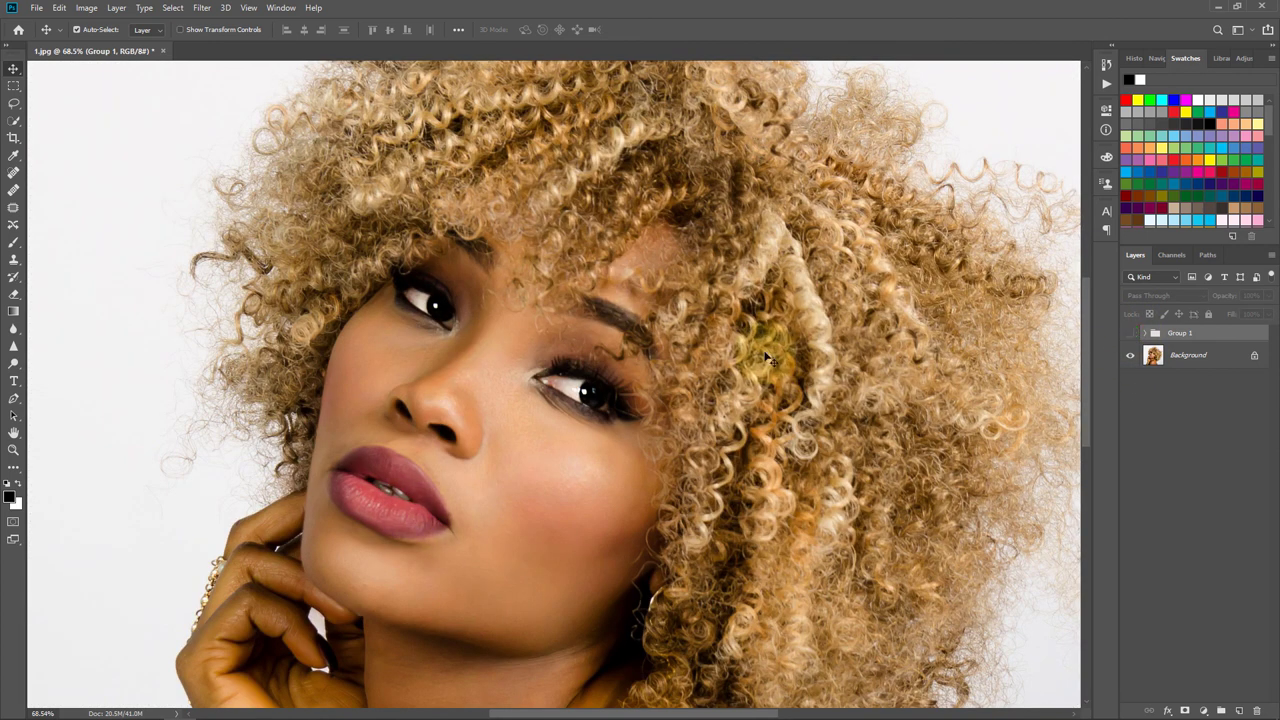
left_click(1131, 336)
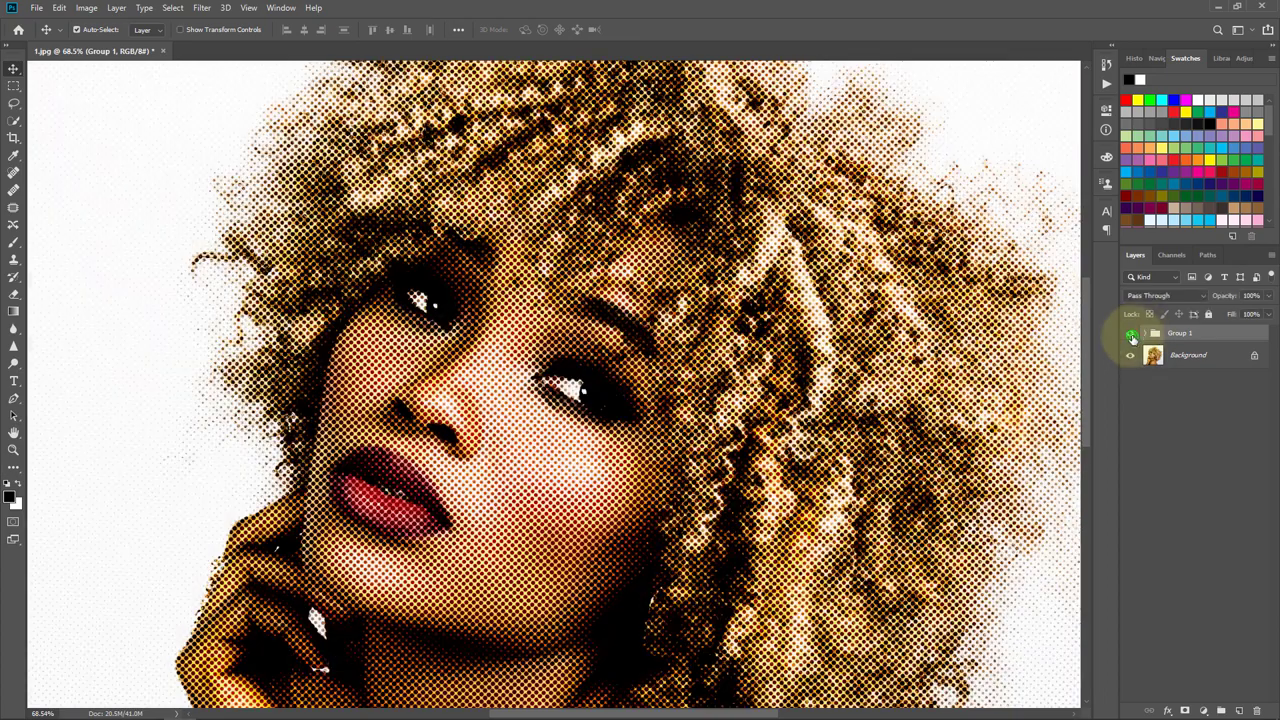